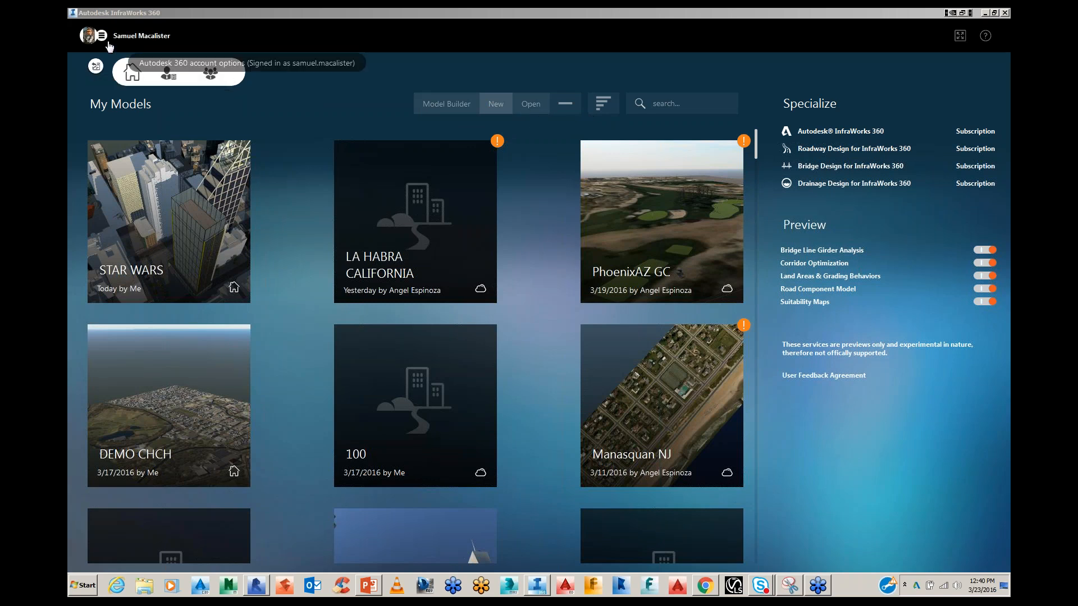
pyautogui.click(101, 35)
pyautogui.click(195, 39)
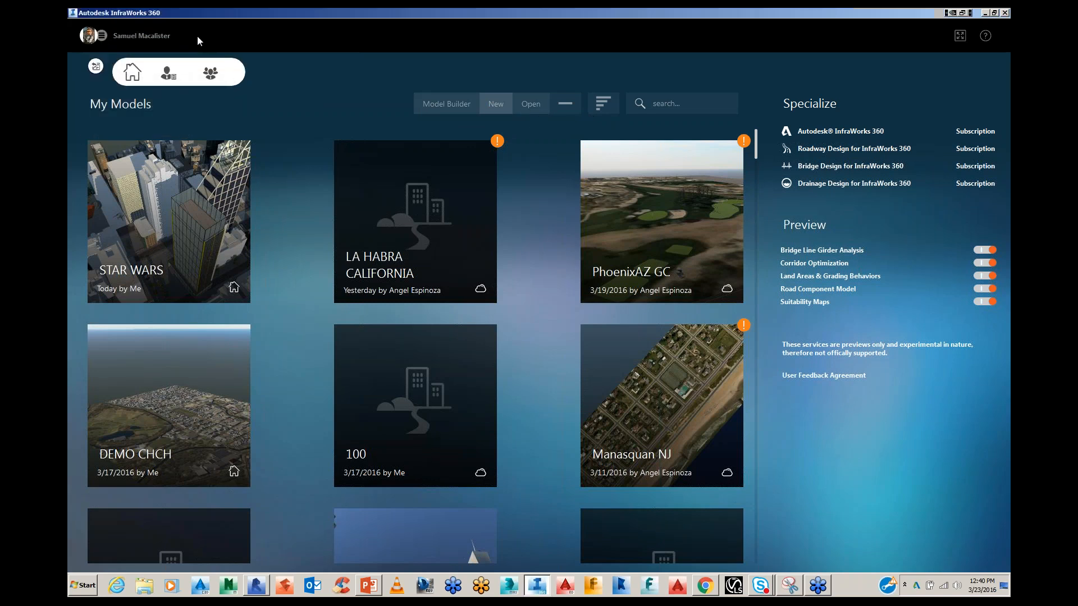
# Step: Open Model Builder, locate Perth, Australia on its map and find the coast around Peel Inlet south of the city
pyautogui.click(440, 104)
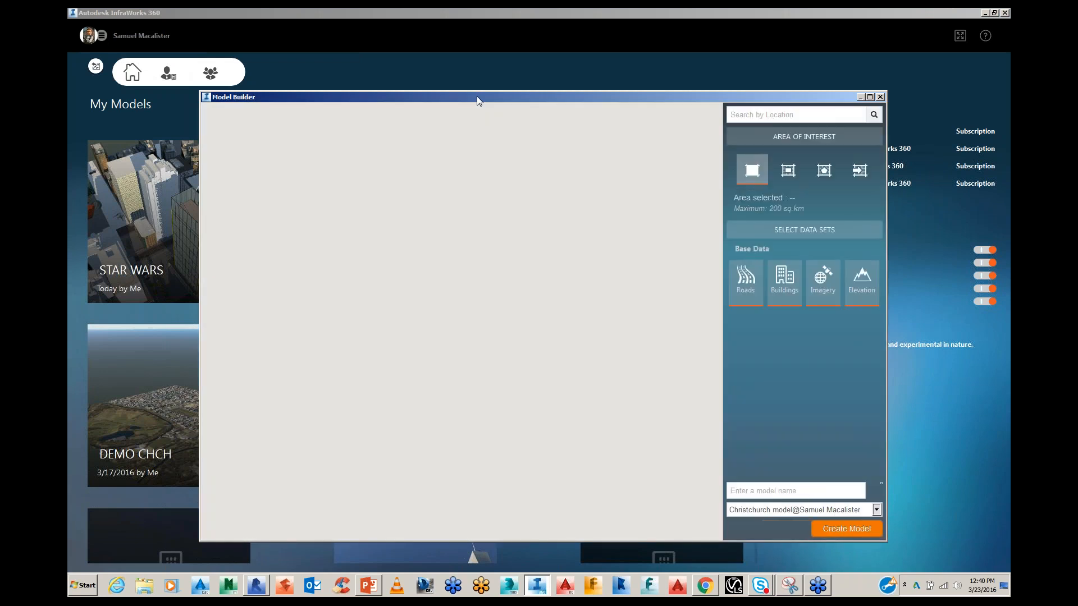
pyautogui.moveTo(474, 96); pyautogui.dragTo(363, 91)
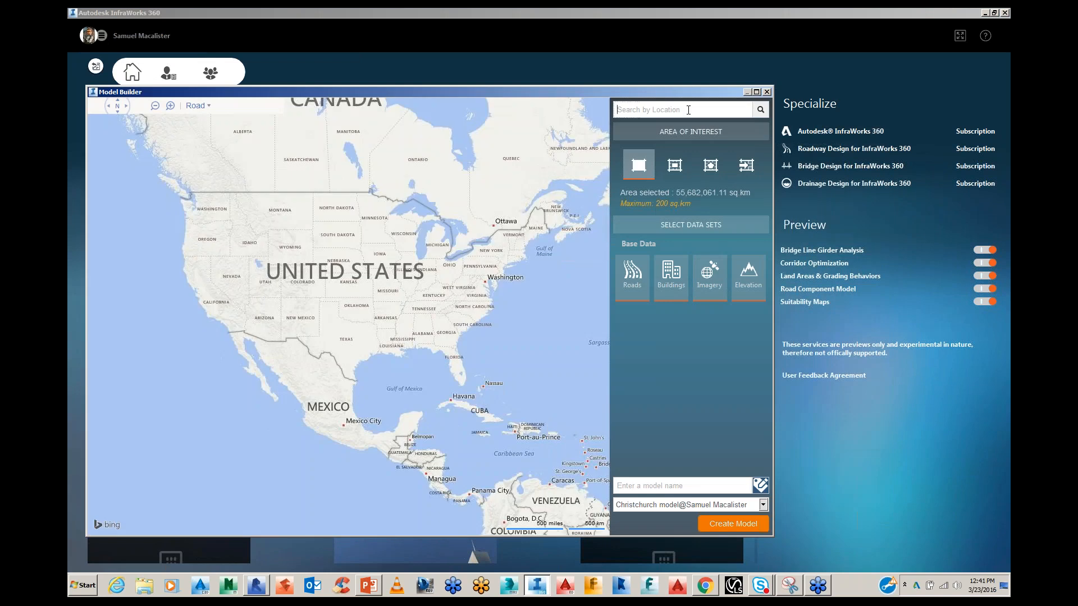
pyautogui.click(688, 110)
pyautogui.write('perth')
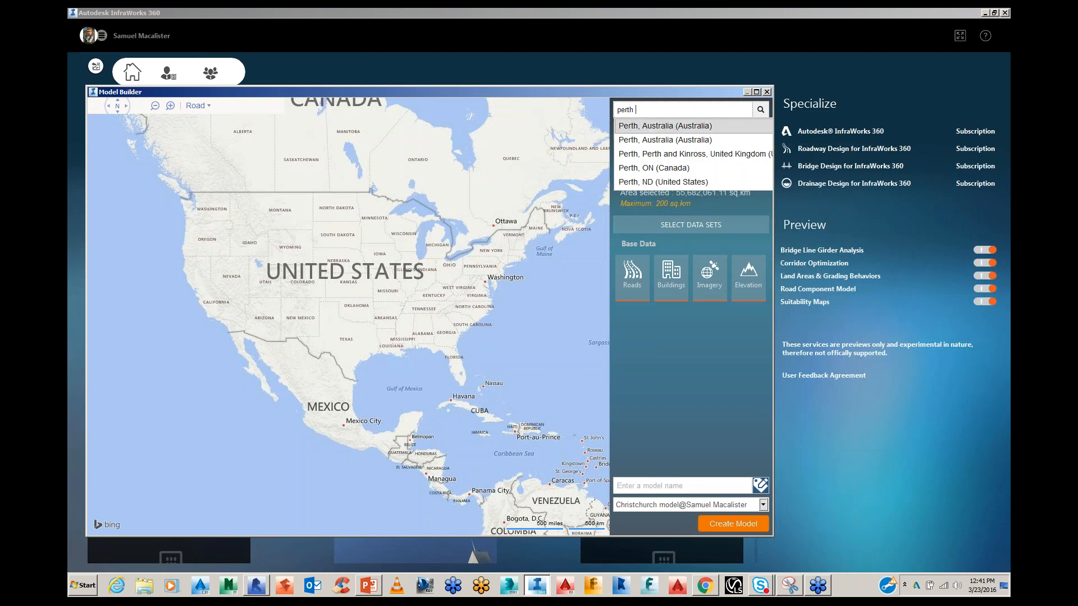
pyautogui.click(689, 127)
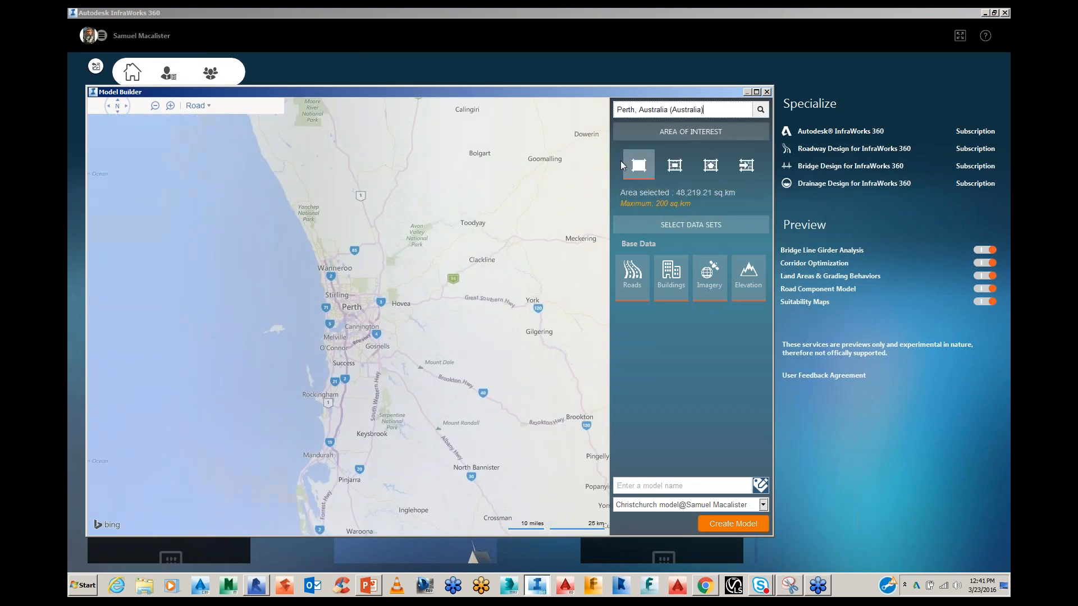
pyautogui.moveTo(327, 330); pyautogui.dragTo(352, 327)
pyautogui.scroll(4, 352, 326)
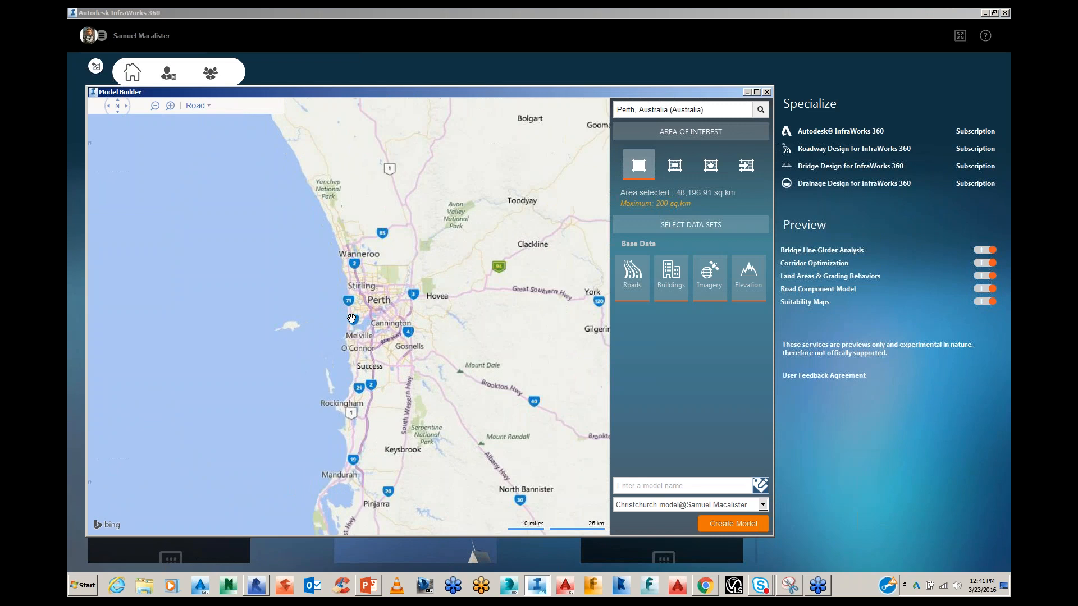
pyautogui.scroll(-3, 352, 325)
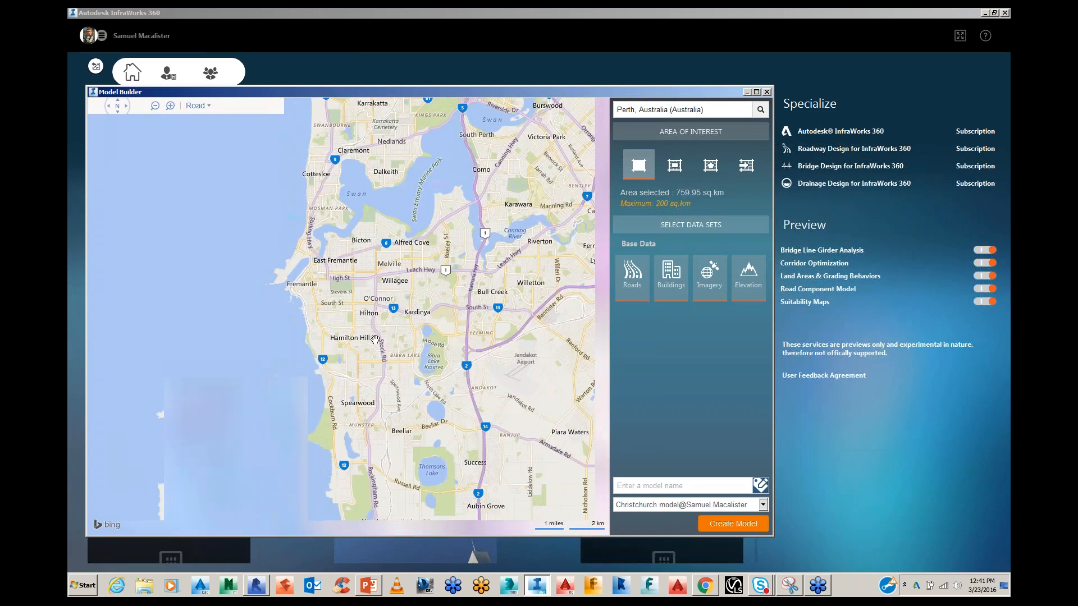
pyautogui.scroll(-3, 362, 409)
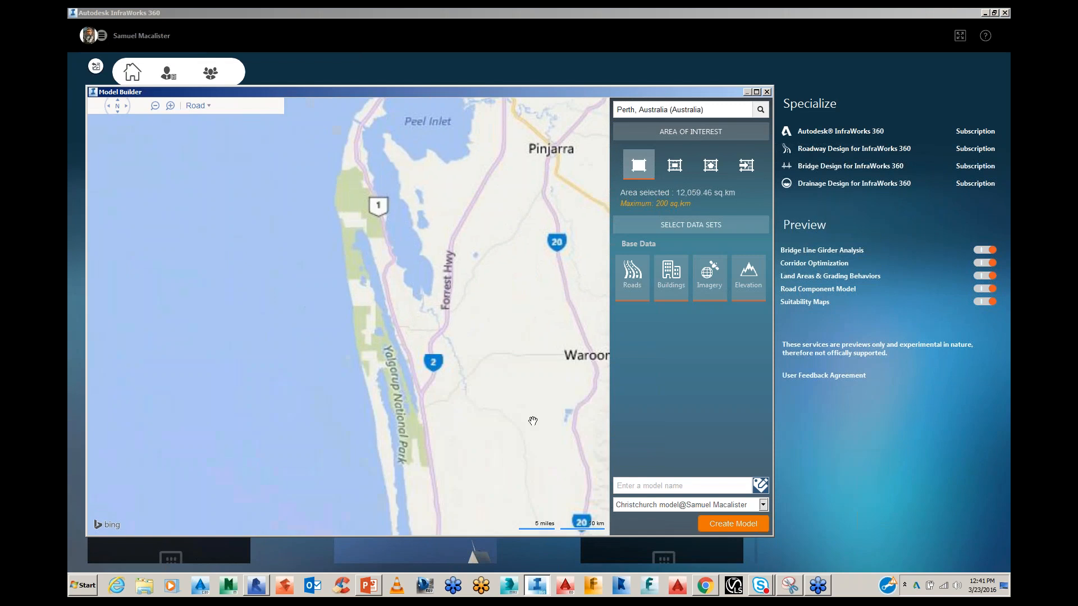
pyautogui.click(671, 161)
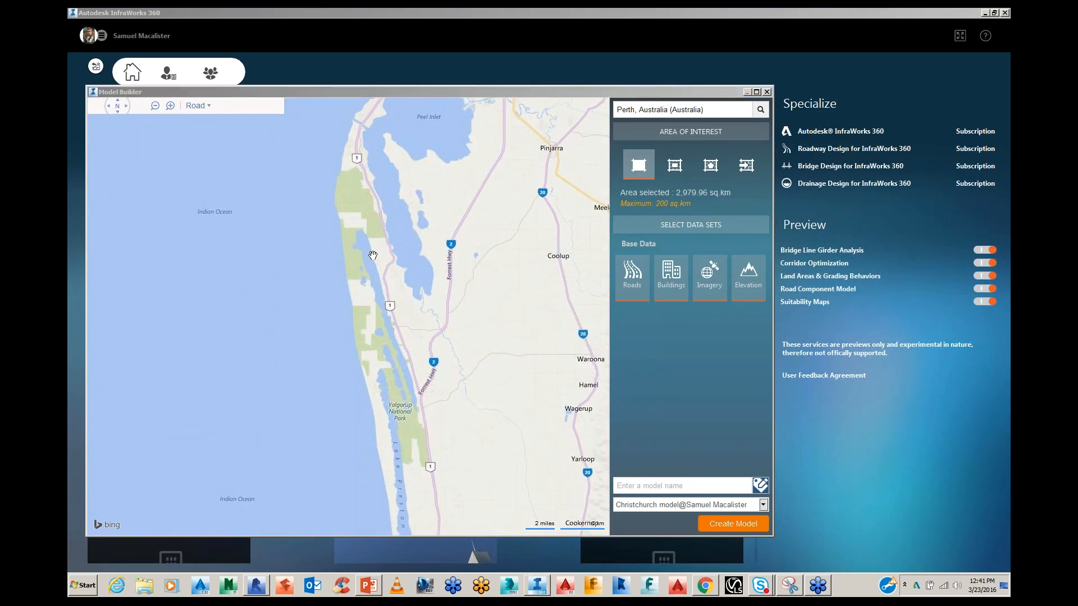
pyautogui.click(674, 164)
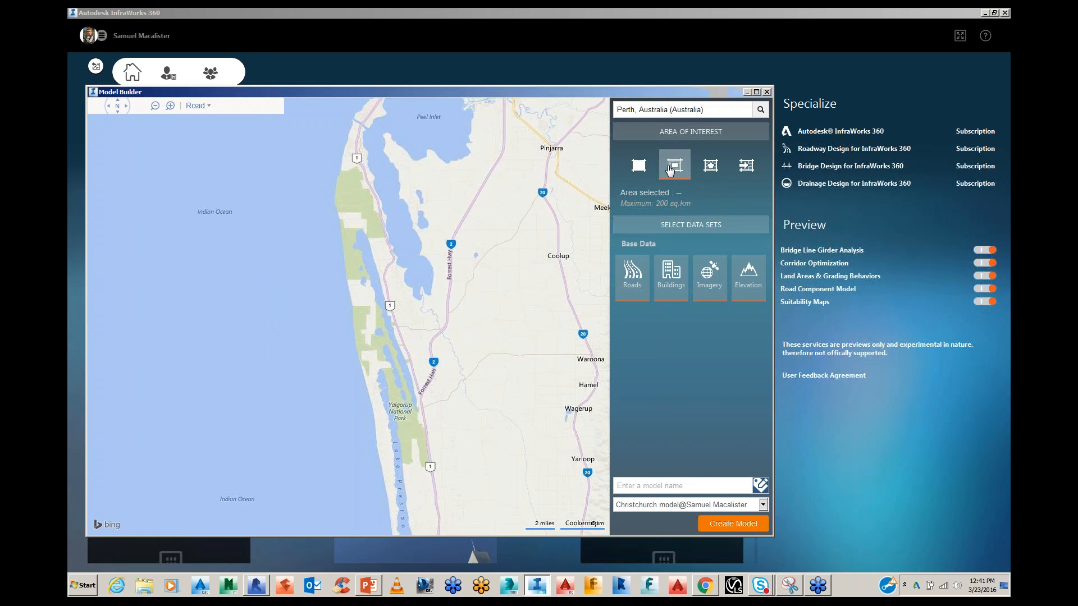
pyautogui.moveTo(323, 146)
pyautogui.mouseDown()
pyautogui.moveTo(354, 219)
pyautogui.moveTo(417, 258)
pyautogui.mouseUp()
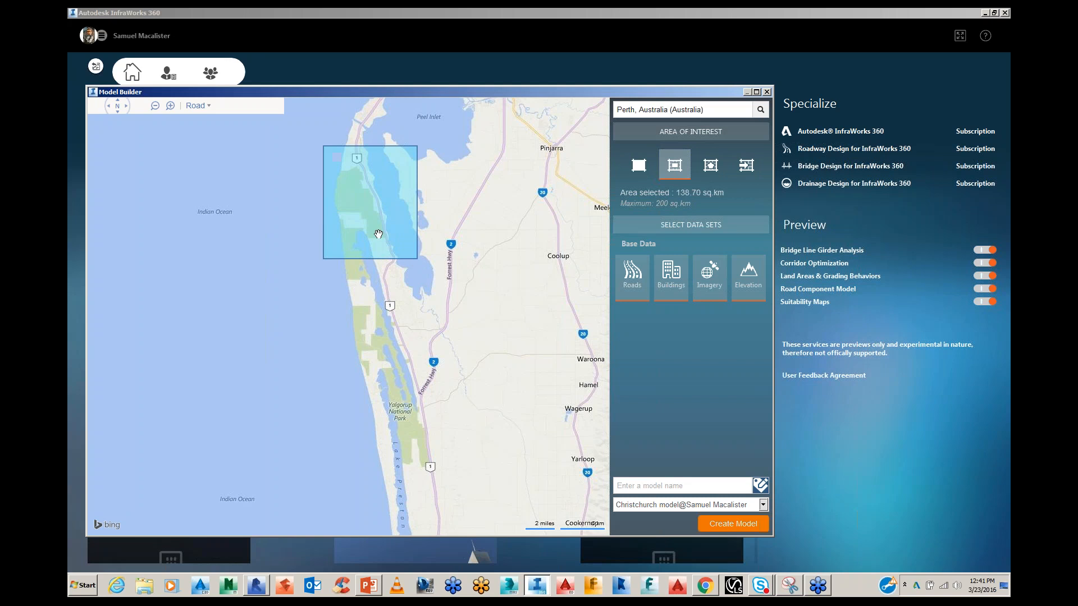
pyautogui.click(677, 166)
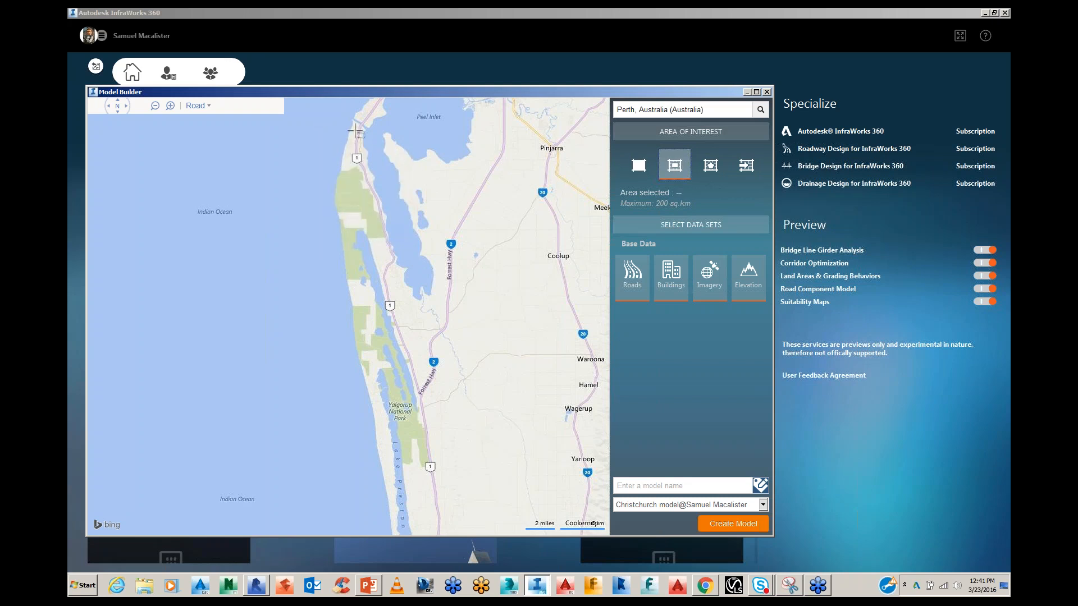
pyautogui.moveTo(373, 220); pyautogui.dragTo(383, 284)
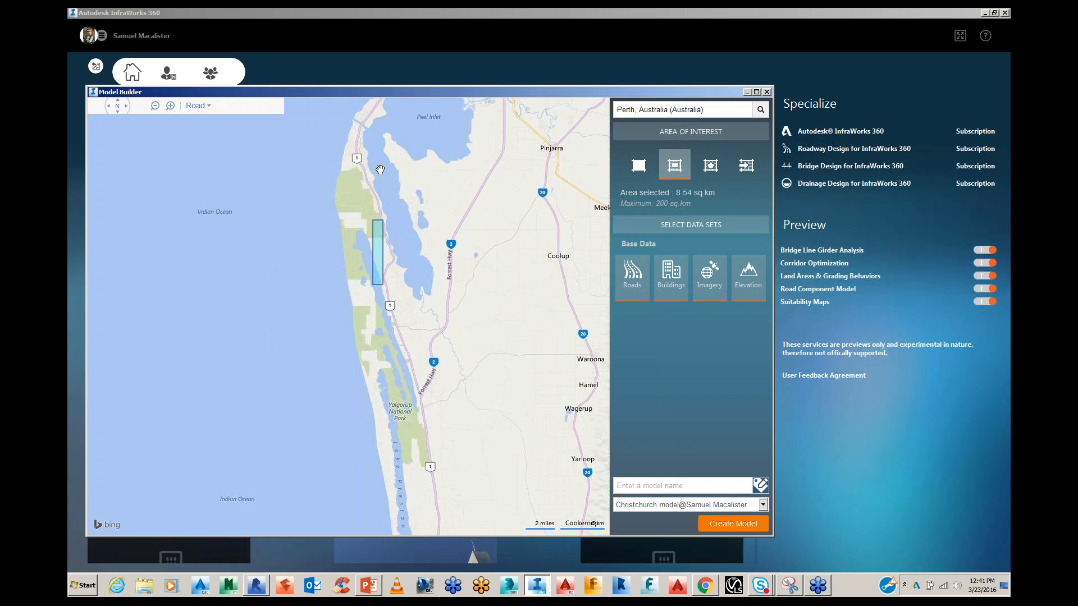
# Step: Outline a rectangular area of interest of about 14.4 sq km on the coast just west of Peel Inlet
pyautogui.moveTo(367, 147); pyautogui.dragTo(399, 259)
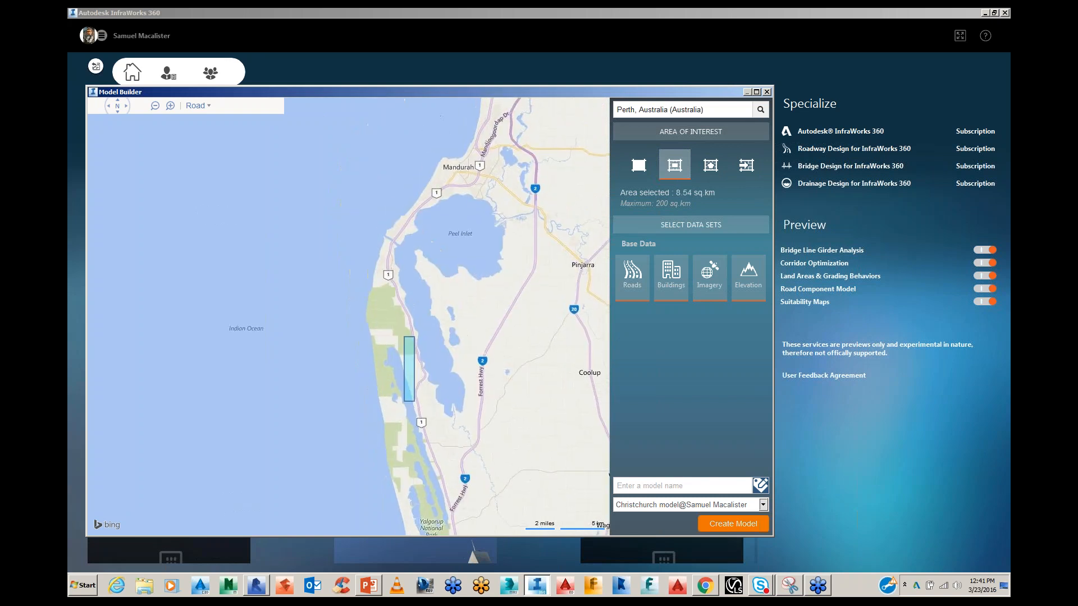
pyautogui.click(679, 168)
pyautogui.moveTo(374, 218)
pyautogui.mouseDown()
pyautogui.moveTo(399, 257)
pyautogui.moveTo(408, 250)
pyautogui.mouseUp()
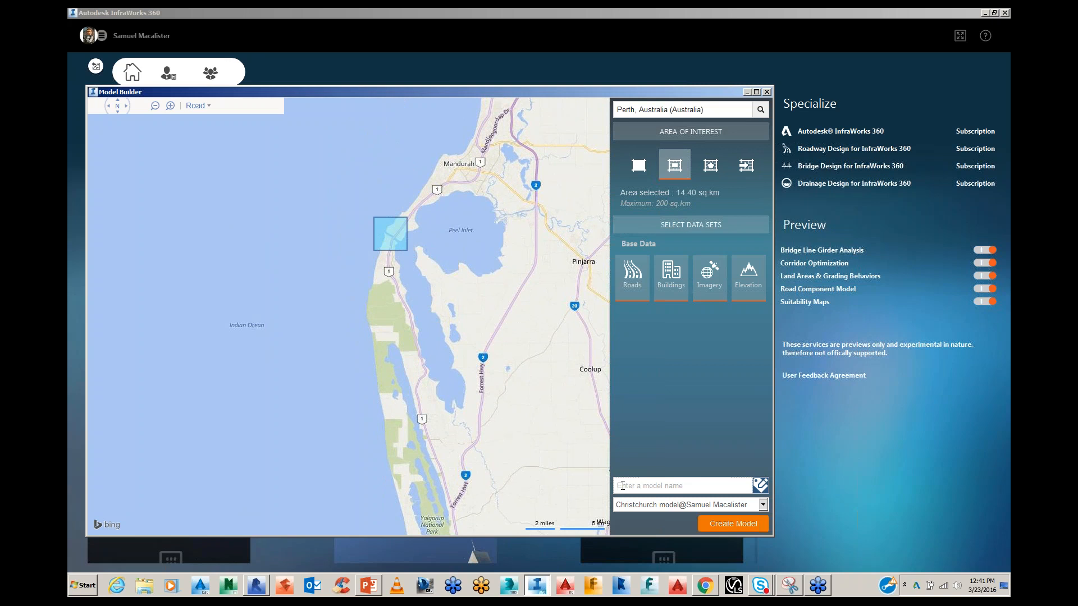
# Step: Name the model perth, create it from the selected area and dismiss the preparation notice
pyautogui.click(623, 486)
pyautogui.write('perth')
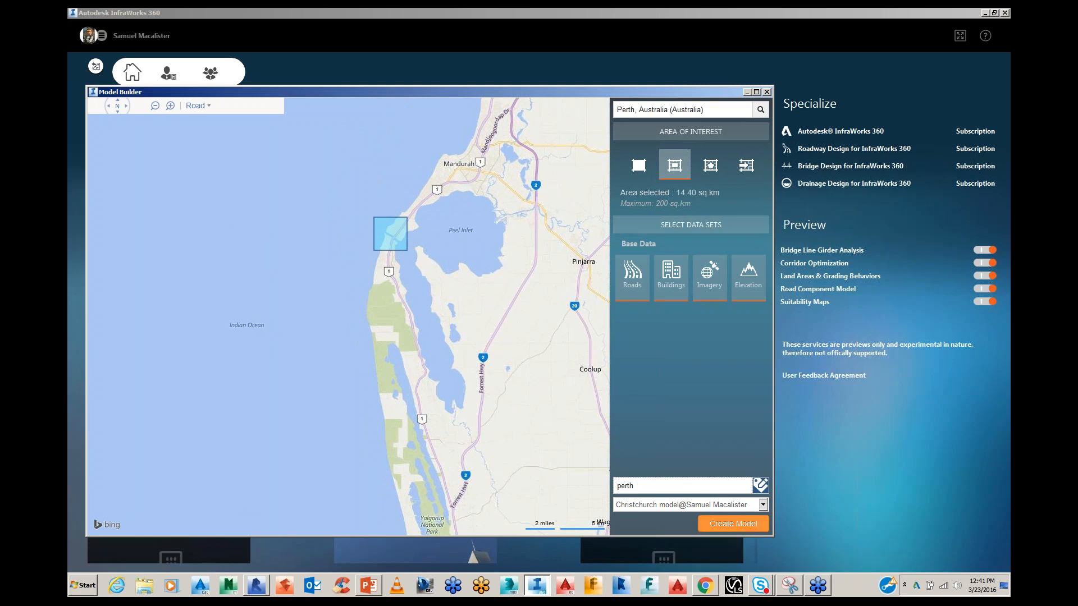
pyautogui.click(732, 524)
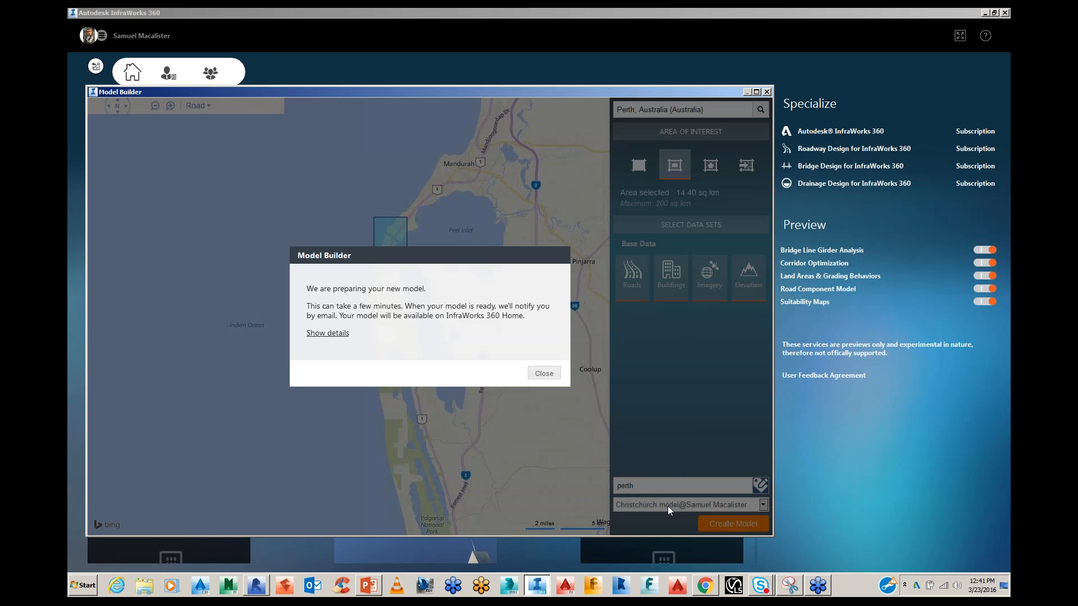
pyautogui.click(544, 375)
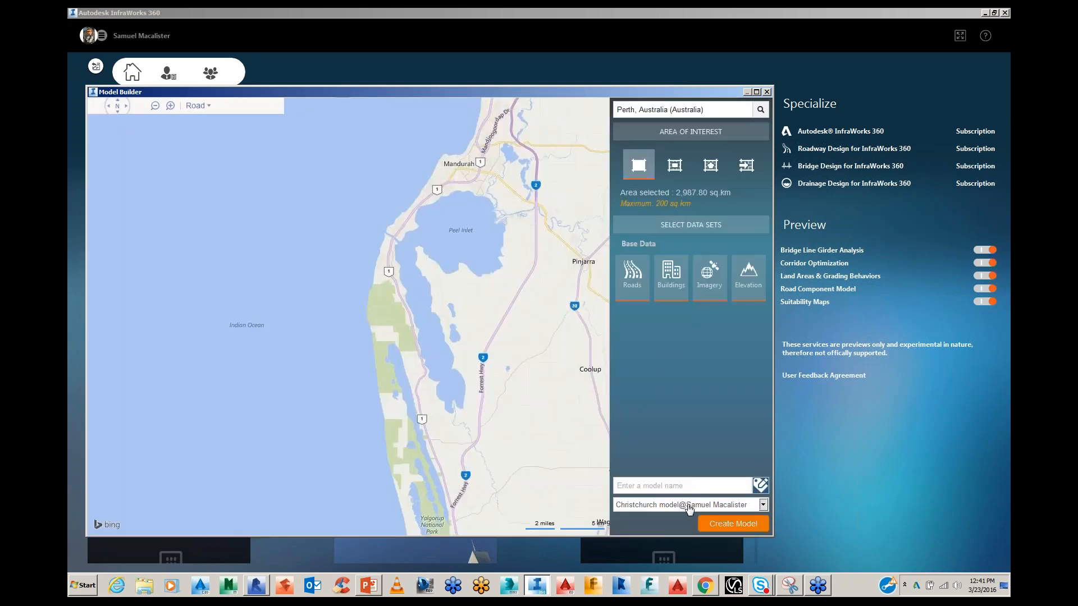
# Step: Review the groups a new model can be assigned to, keeping the Christchurch model group
pyautogui.click(763, 505)
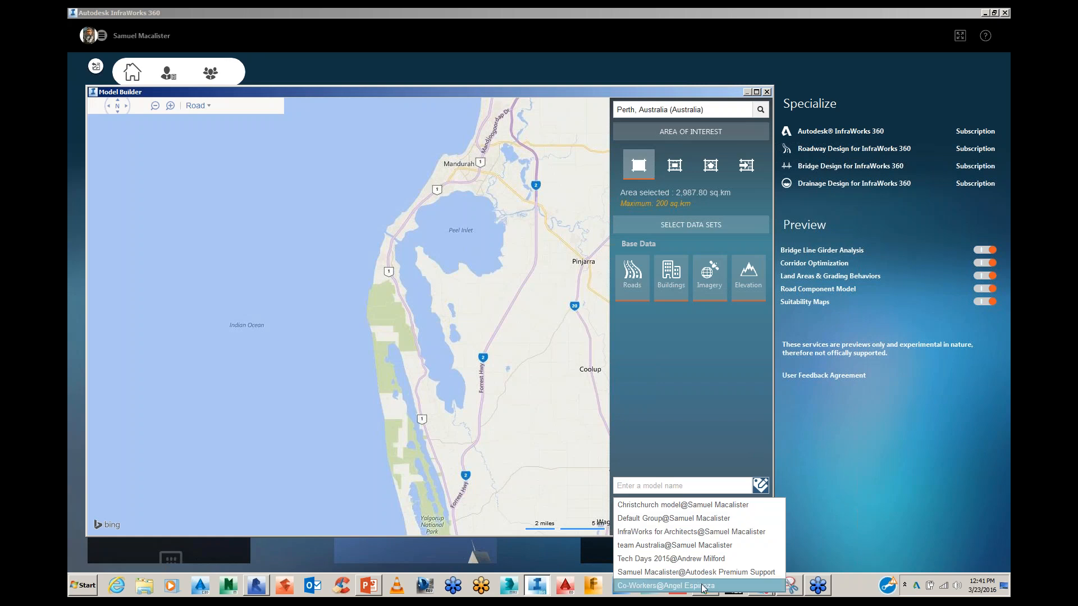
pyautogui.press('Up')
pyautogui.press('Up')
pyautogui.press('Up')
pyautogui.press('Up')
pyautogui.press('Up')
pyautogui.press('Up')
pyautogui.press('Return')
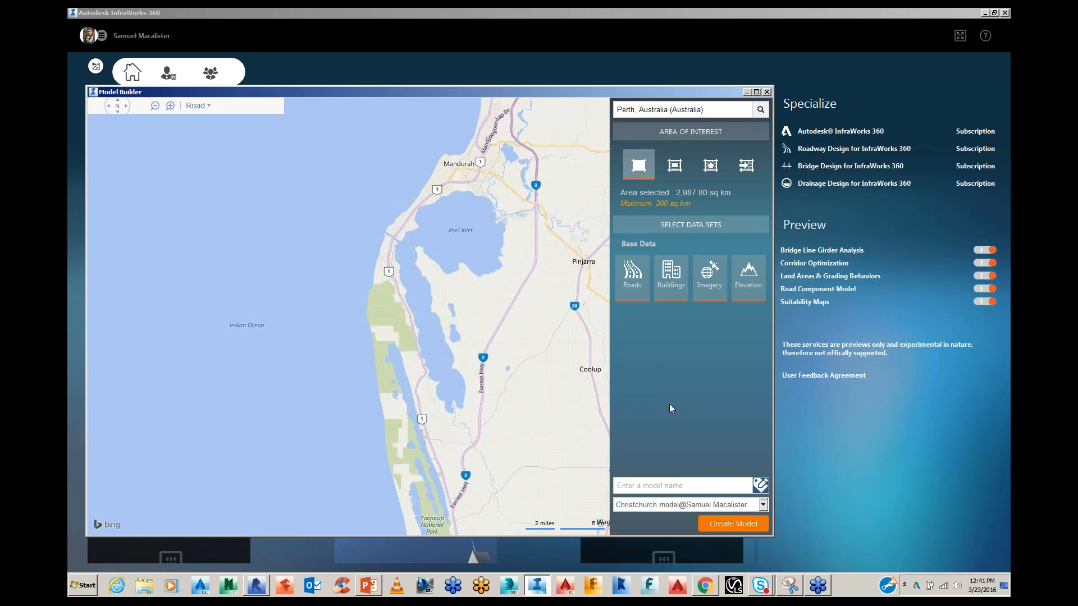
# Step: Leave Model Builder, open the DEMO CHCH model and bring up its model properties
pyautogui.click(767, 93)
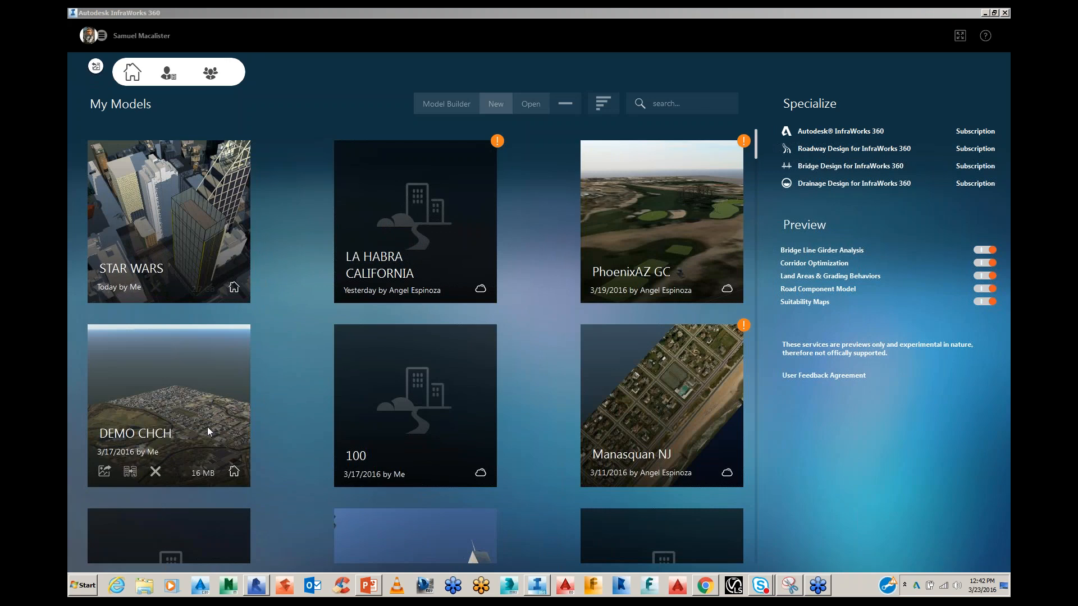
pyautogui.click(175, 412)
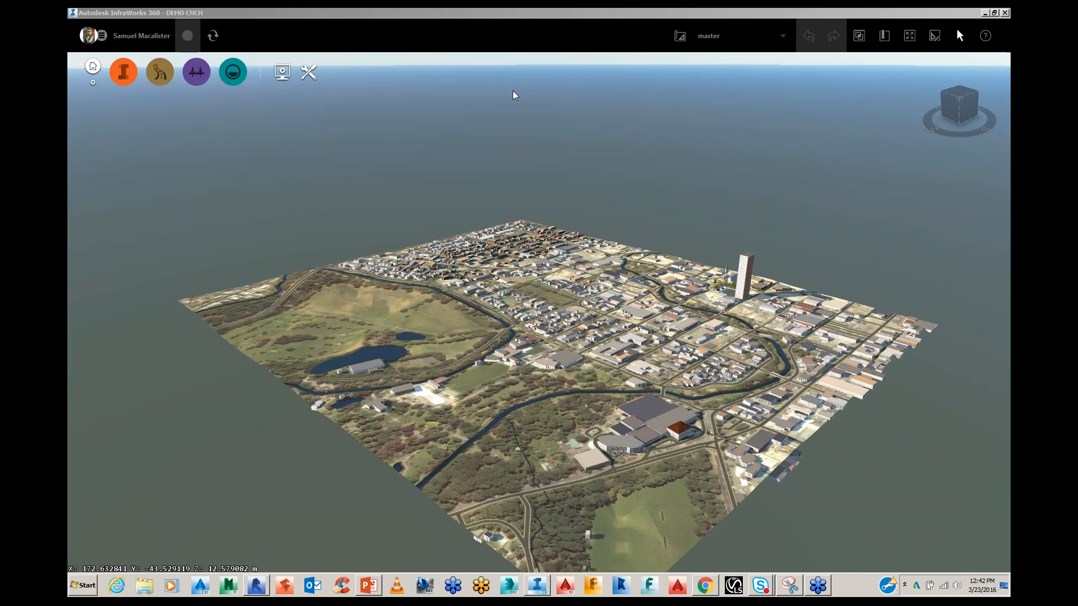
pyautogui.click(308, 73)
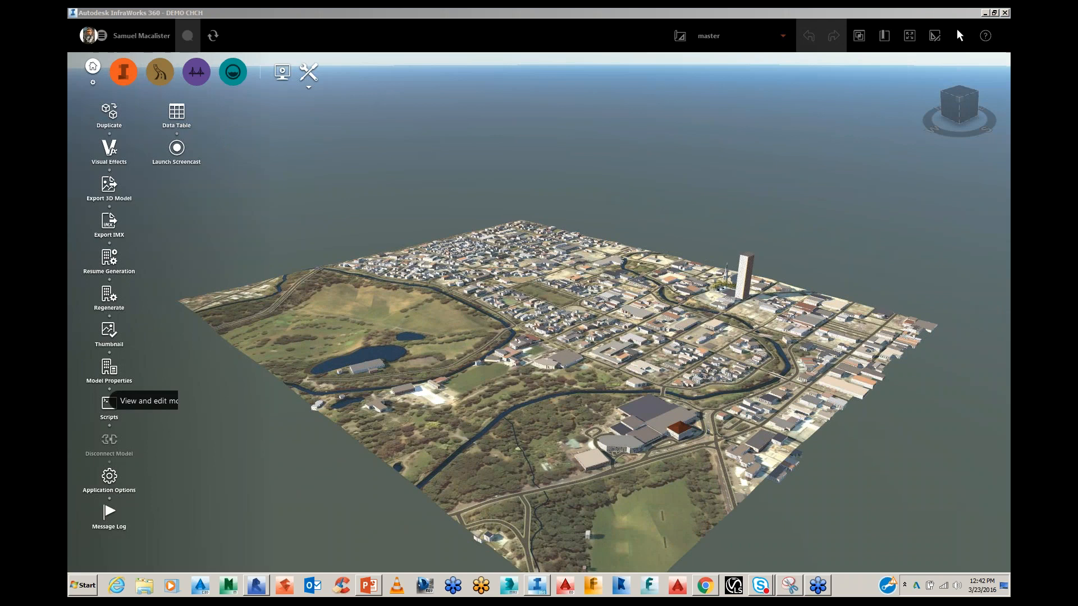
pyautogui.click(110, 373)
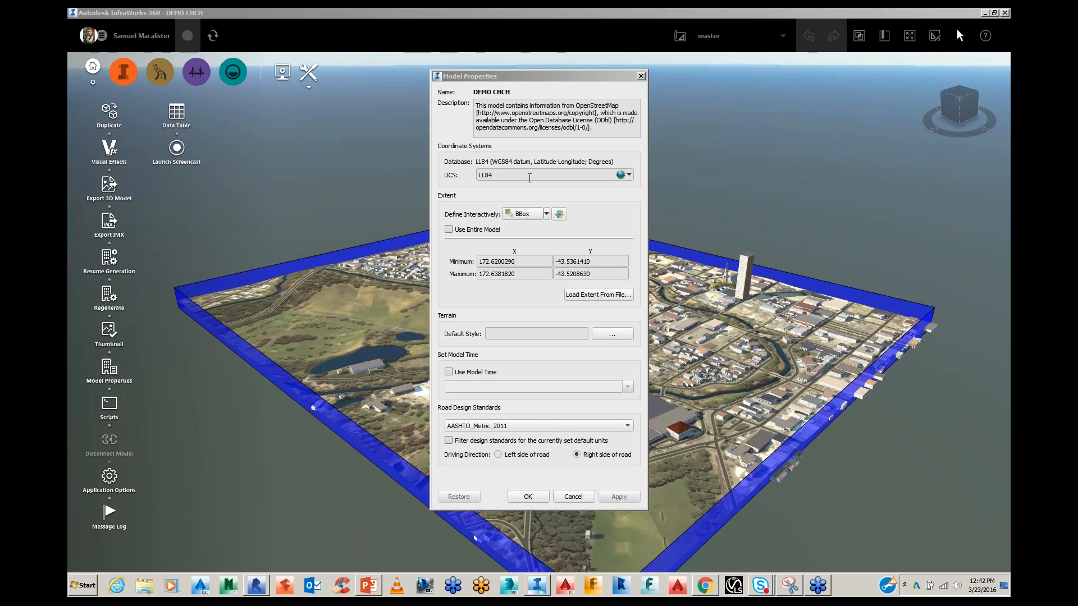
# Step: Examine the coordinate systems available for the model's UCS, browsing the full list in the Australia category
pyautogui.click(630, 175)
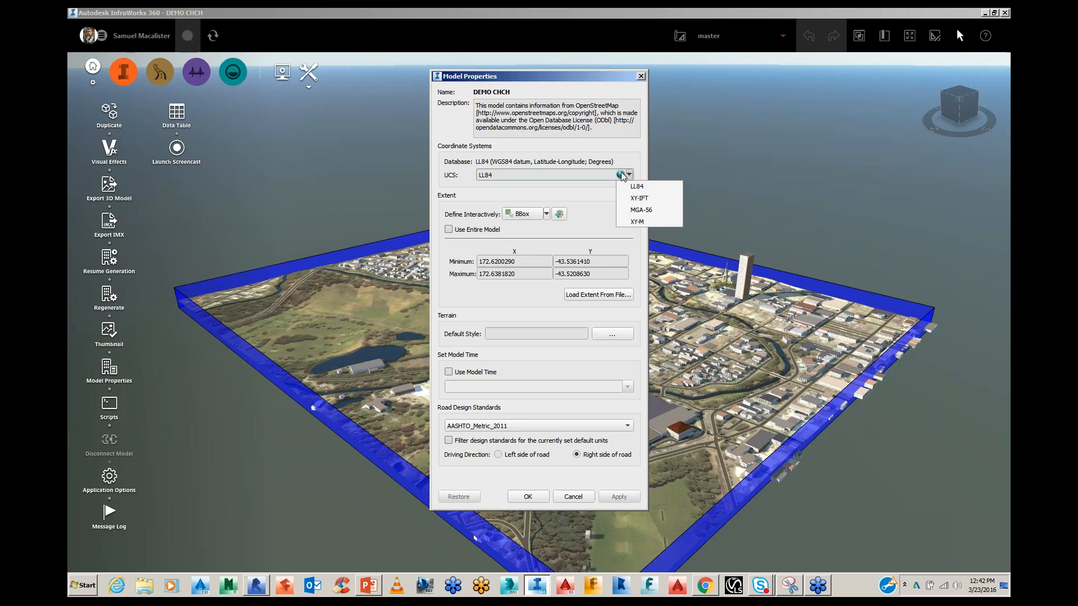
pyautogui.click(622, 177)
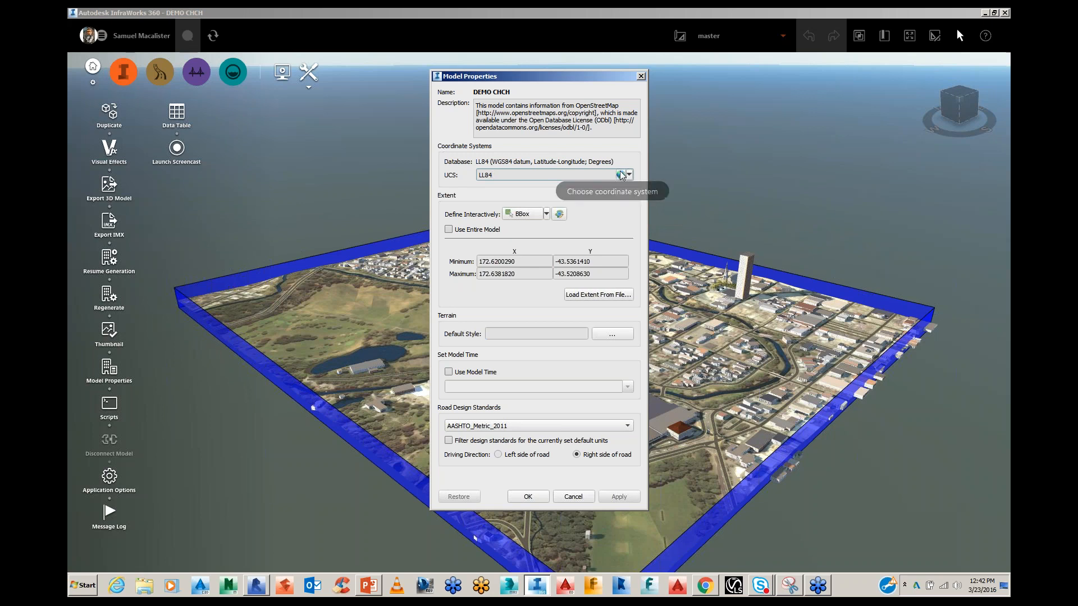
pyautogui.click(621, 175)
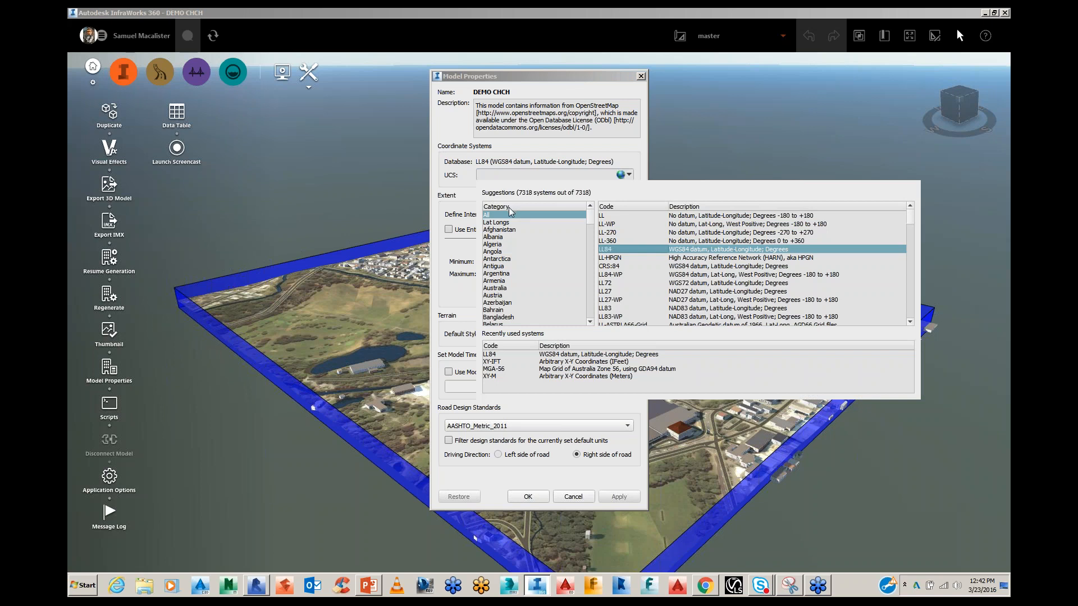
pyautogui.click(493, 289)
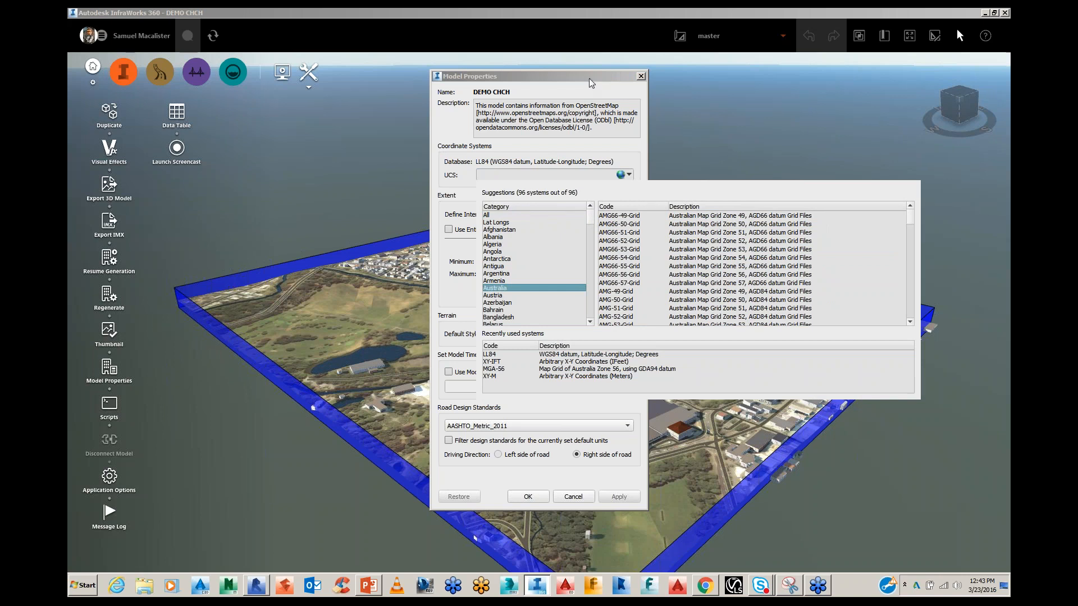
pyautogui.moveTo(592, 78); pyautogui.dragTo(458, 73)
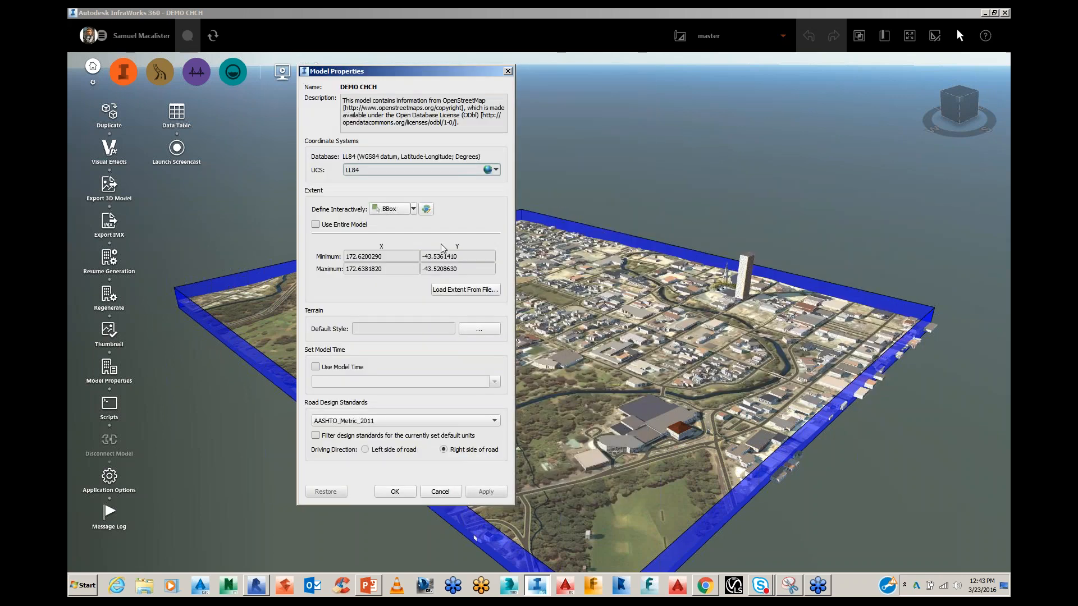
pyautogui.click(487, 170)
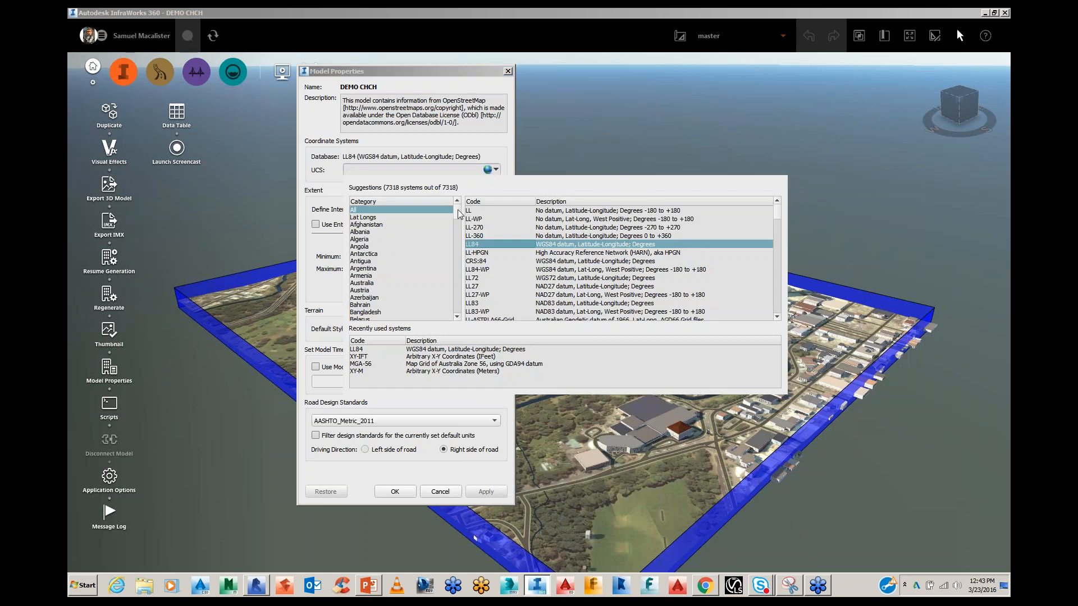
pyautogui.moveTo(458, 224); pyautogui.dragTo(458, 211)
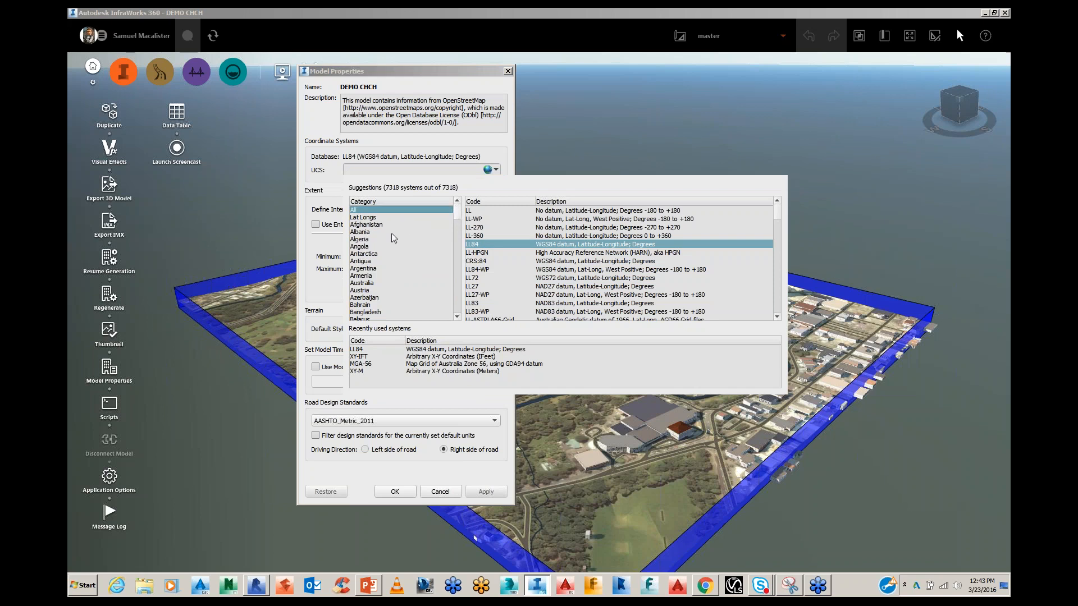
pyautogui.click(361, 283)
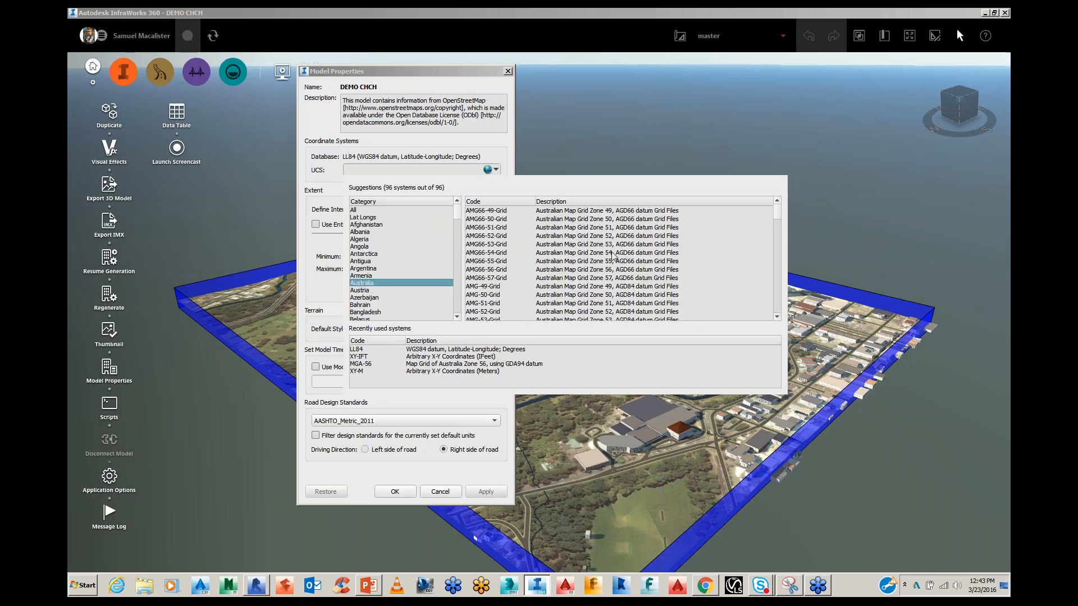
pyautogui.moveTo(781, 217); pyautogui.dragTo(778, 318)
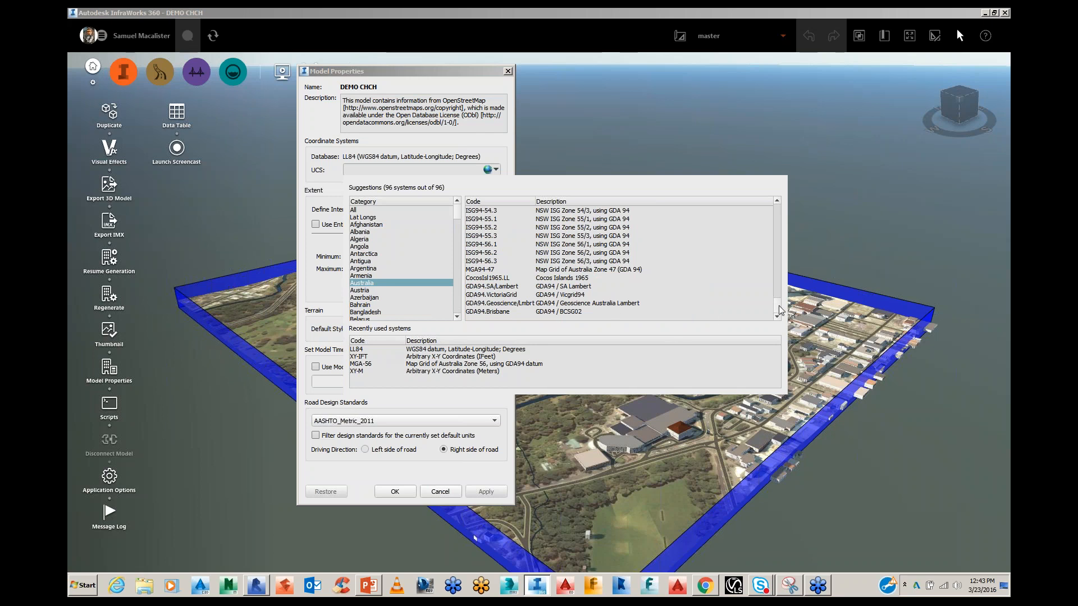
pyautogui.moveTo(780, 311); pyautogui.dragTo(777, 216)
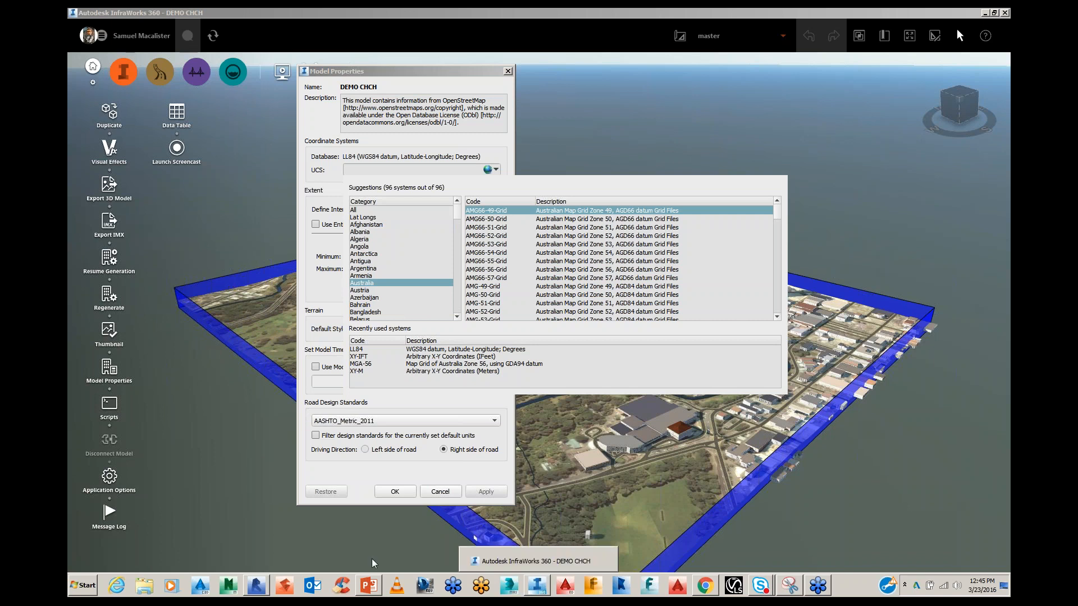
# Step: Switch to Revit and open the recent project SM 2016 TOWER_webinar
pyautogui.moveTo(261, 591)
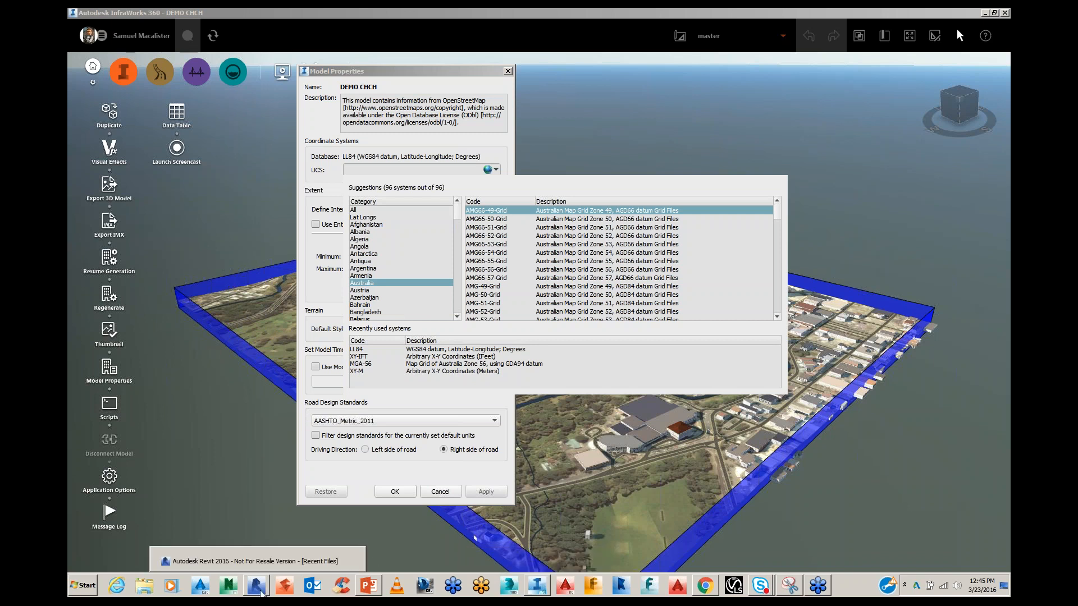
pyautogui.click(258, 586)
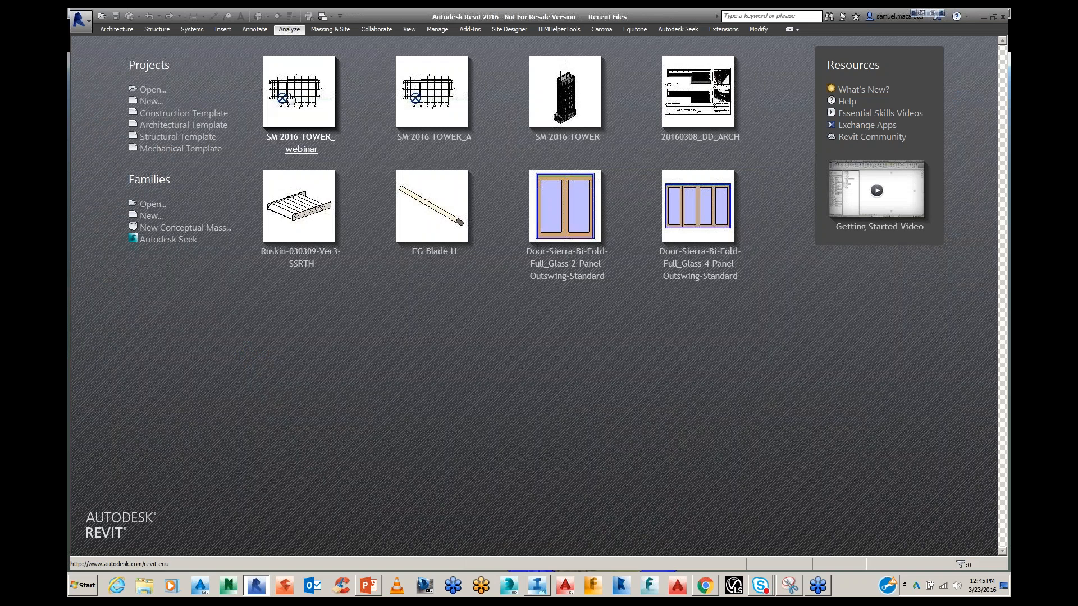
pyautogui.click(301, 138)
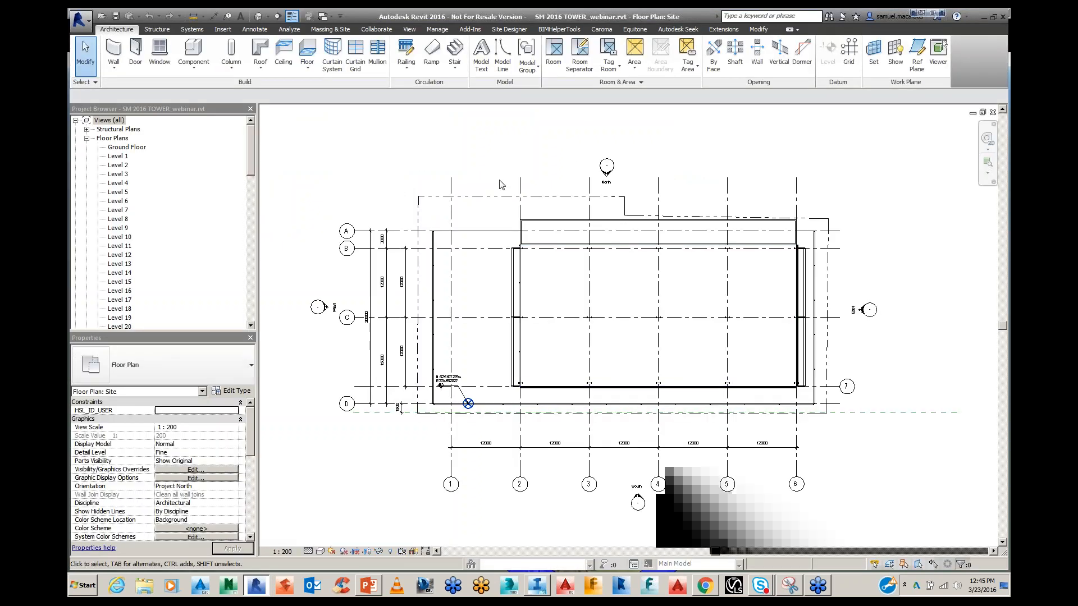
# Step: Examine the shared coordinates of the project base point beside gridline D in the Site floor plan
pyautogui.scroll(1, 460, 393)
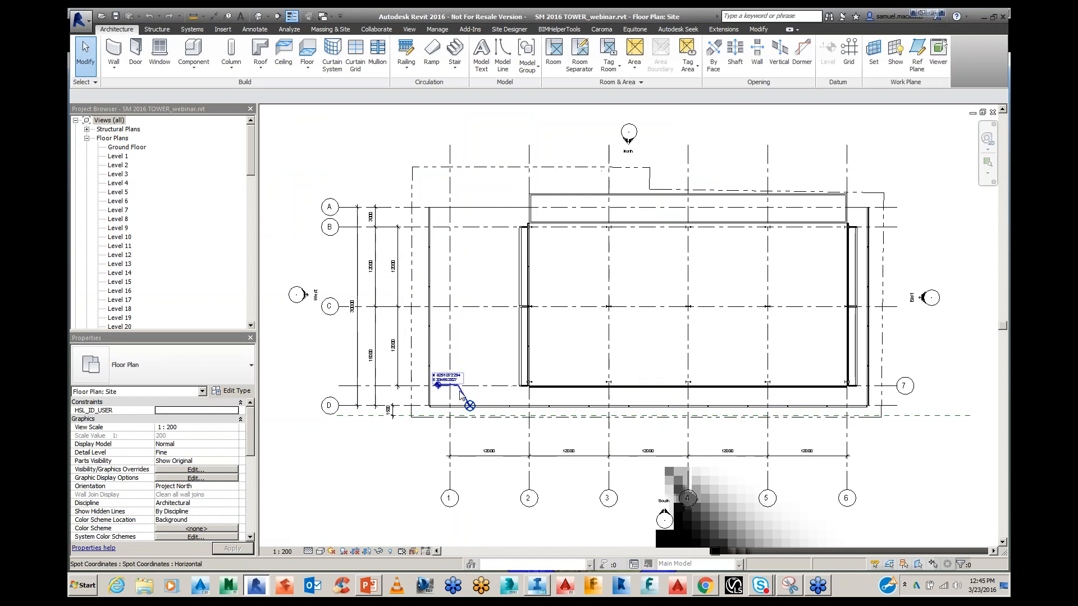
pyautogui.scroll(2, 460, 393)
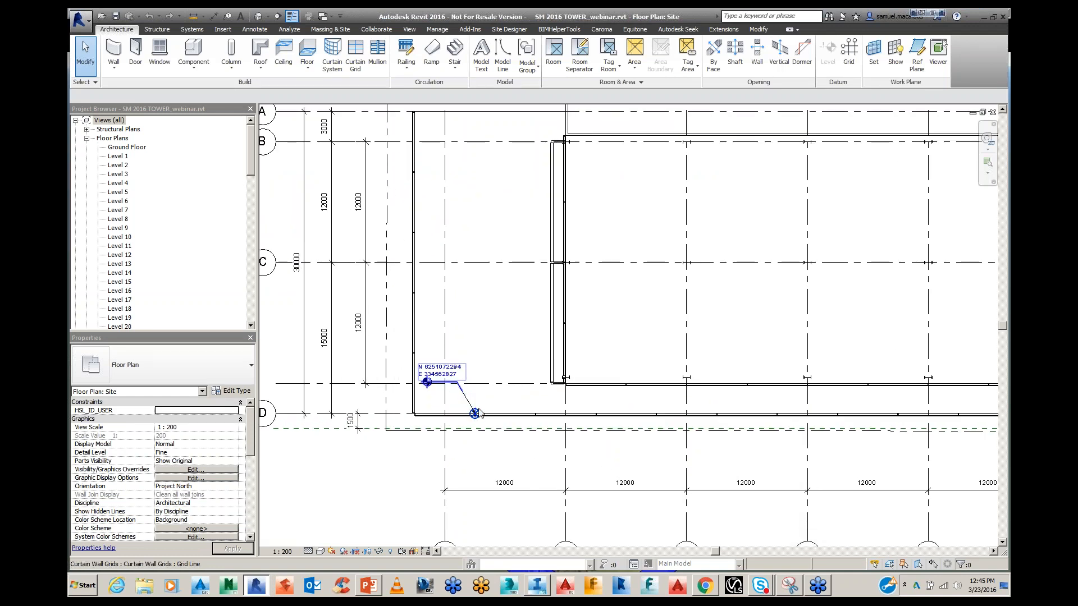
pyautogui.scroll(2, 475, 414)
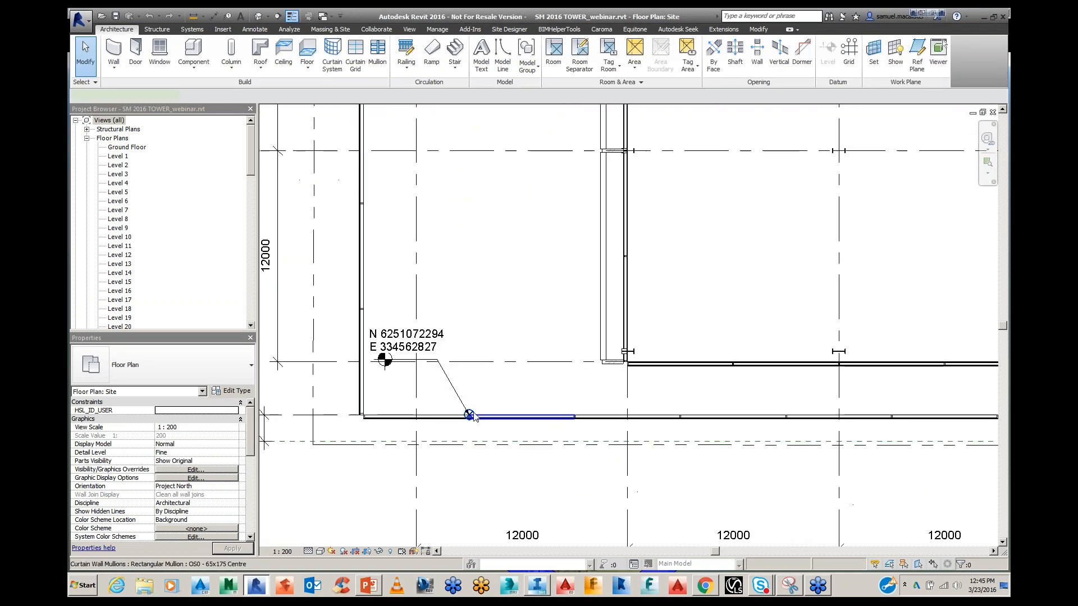
pyautogui.click(473, 416)
pyautogui.scroll(1, 471, 417)
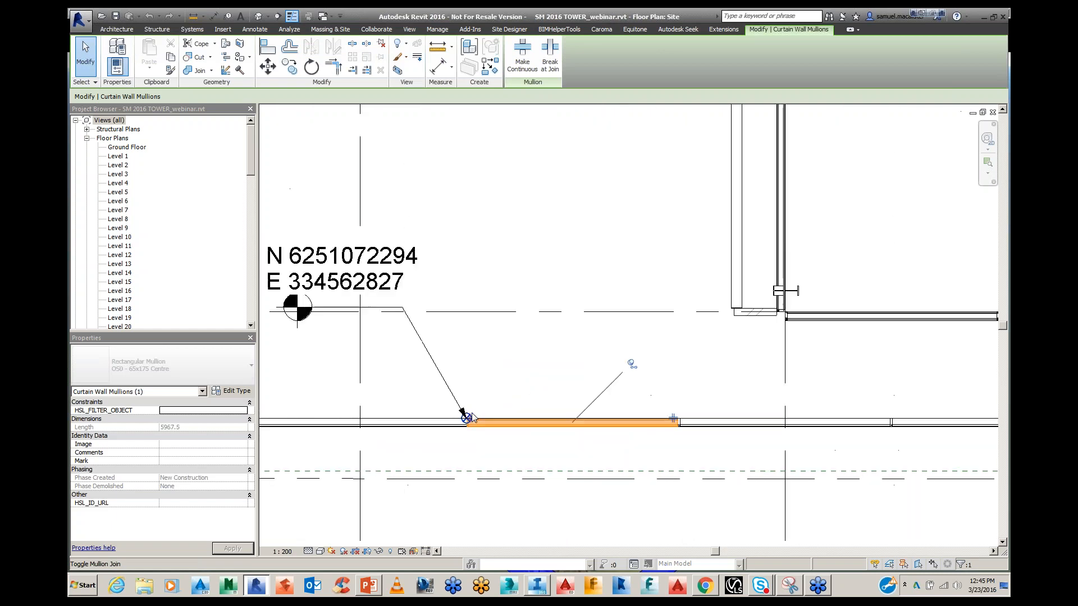
pyautogui.click(467, 417)
pyautogui.click(467, 416)
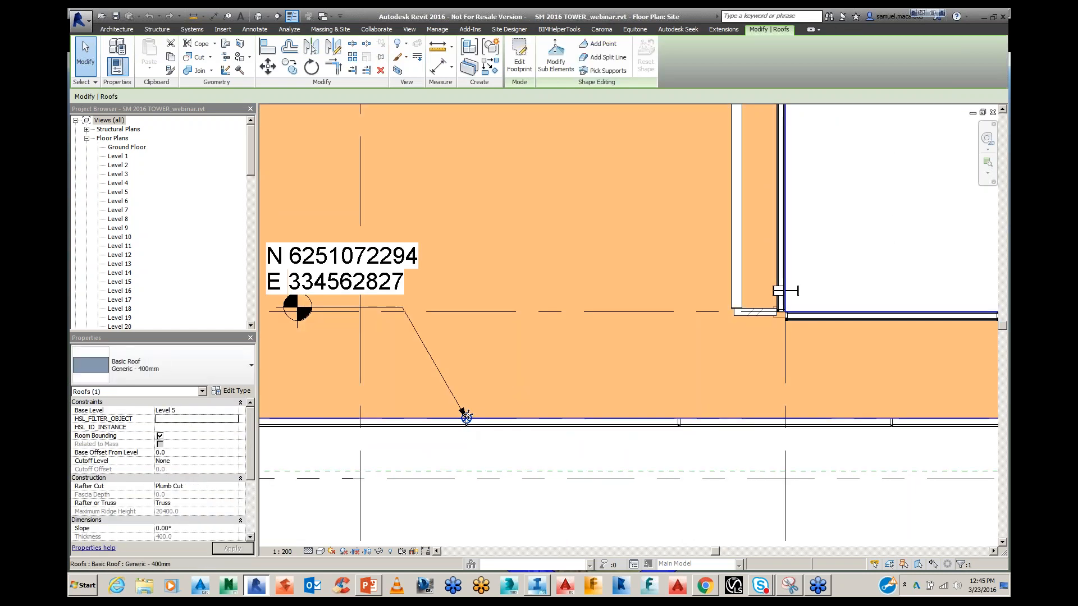
pyautogui.click(467, 416)
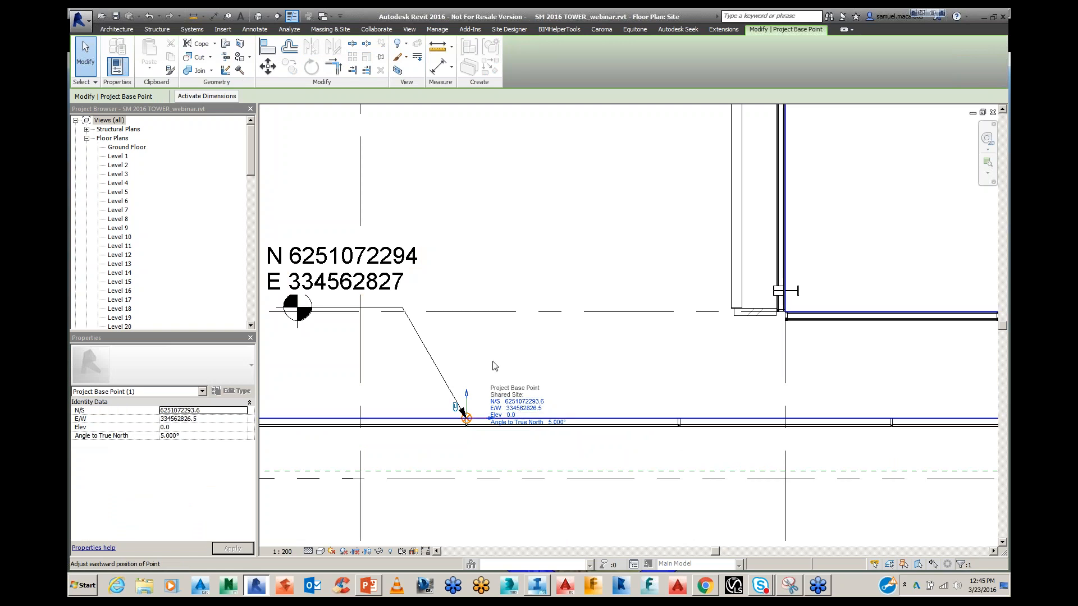
pyautogui.click(465, 416)
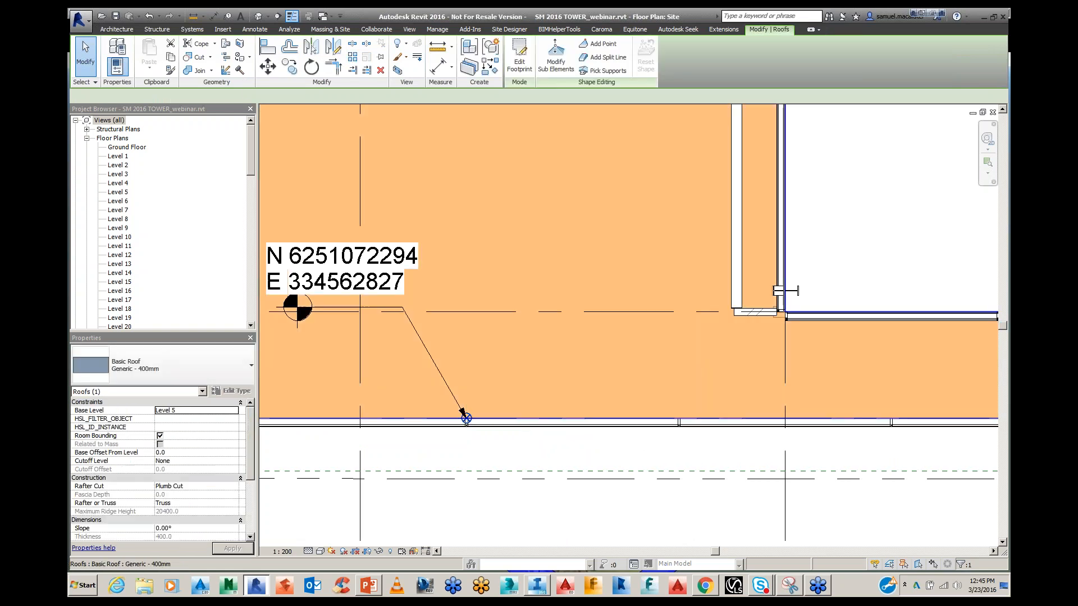
# Step: Review the project's location settings, checking the defined sites and the project address on the internet mapping service map
pyautogui.click(436, 29)
pyautogui.click(586, 43)
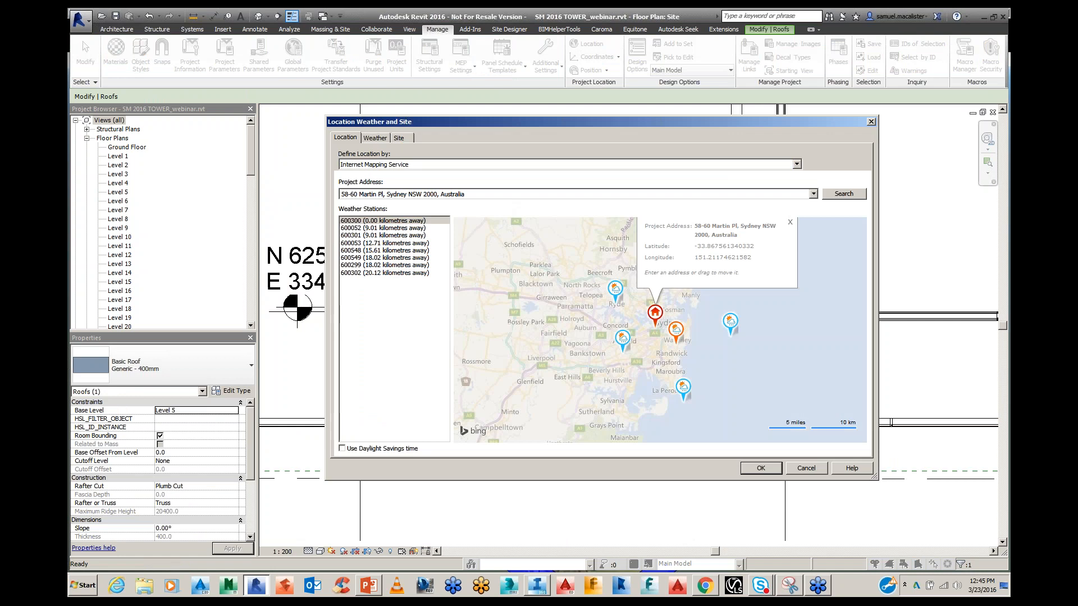
pyautogui.click(399, 138)
pyautogui.click(350, 190)
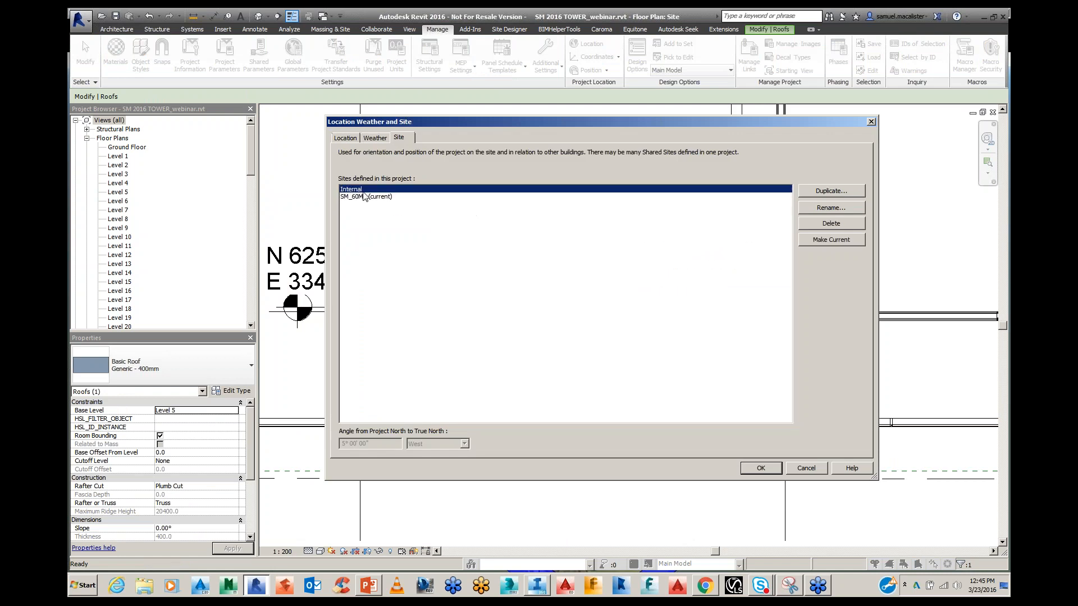
pyautogui.click(352, 139)
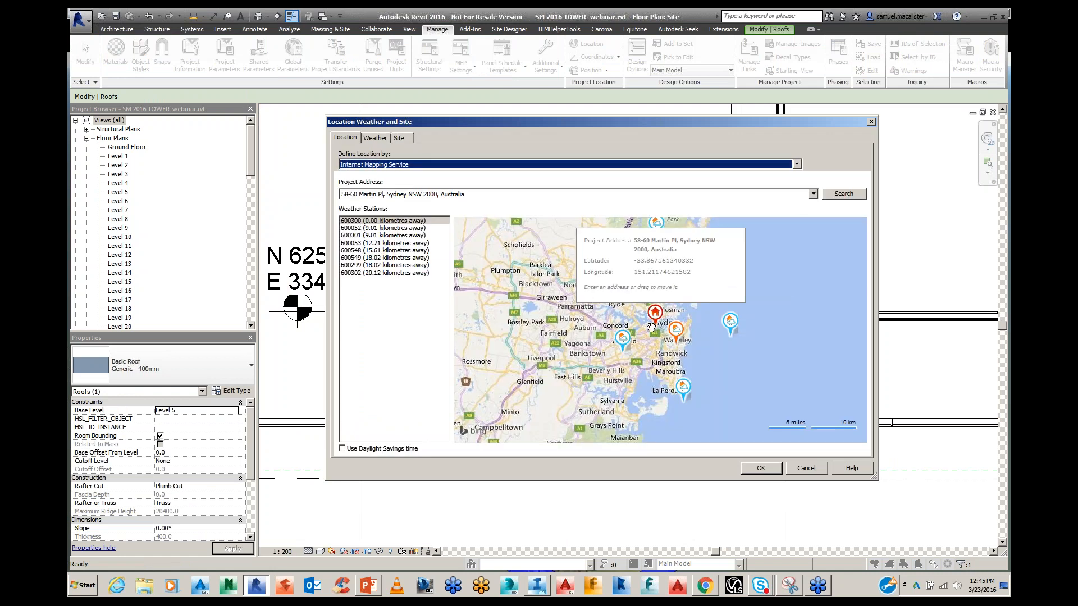
pyautogui.moveTo(656, 313)
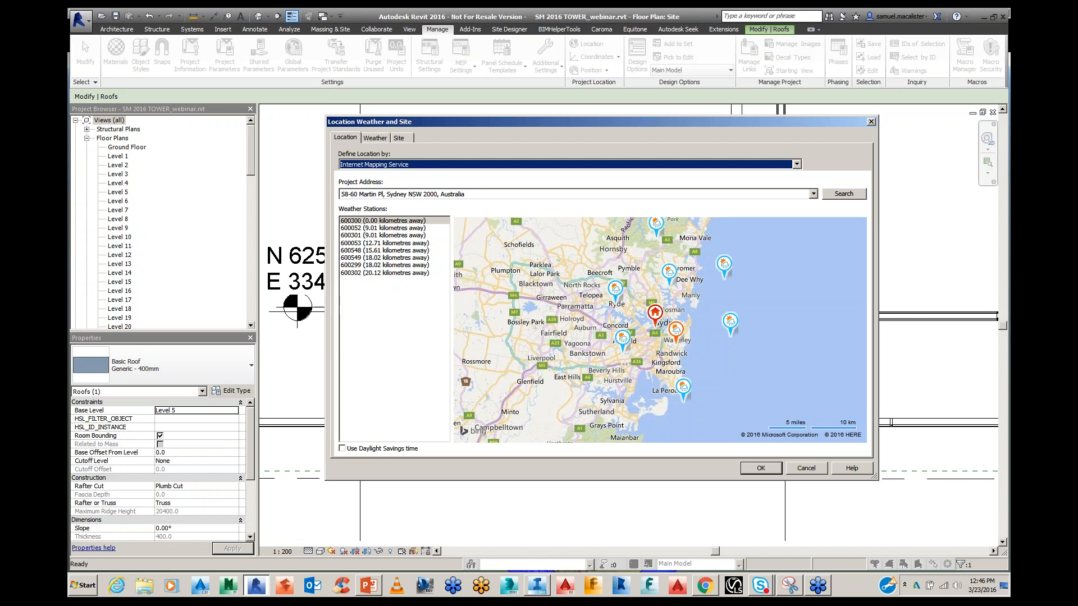
# Step: Switch to Chrome, search for "autodesk anz youtube" in a new tab and open the Autodesk ANZ YouTube channel
pyautogui.click(706, 587)
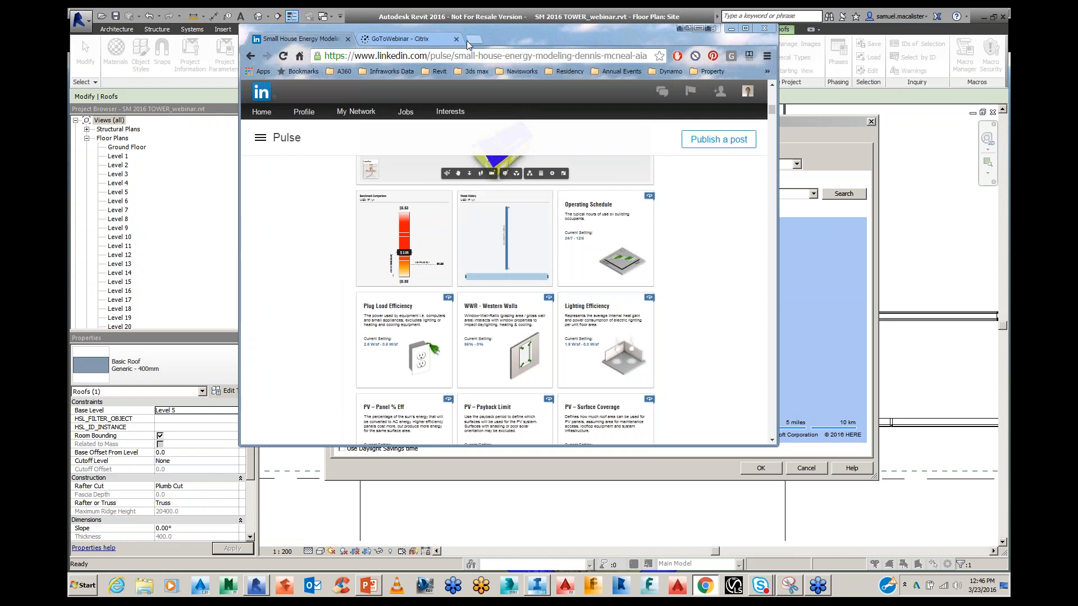
pyautogui.hotkey('ctrl', 't')
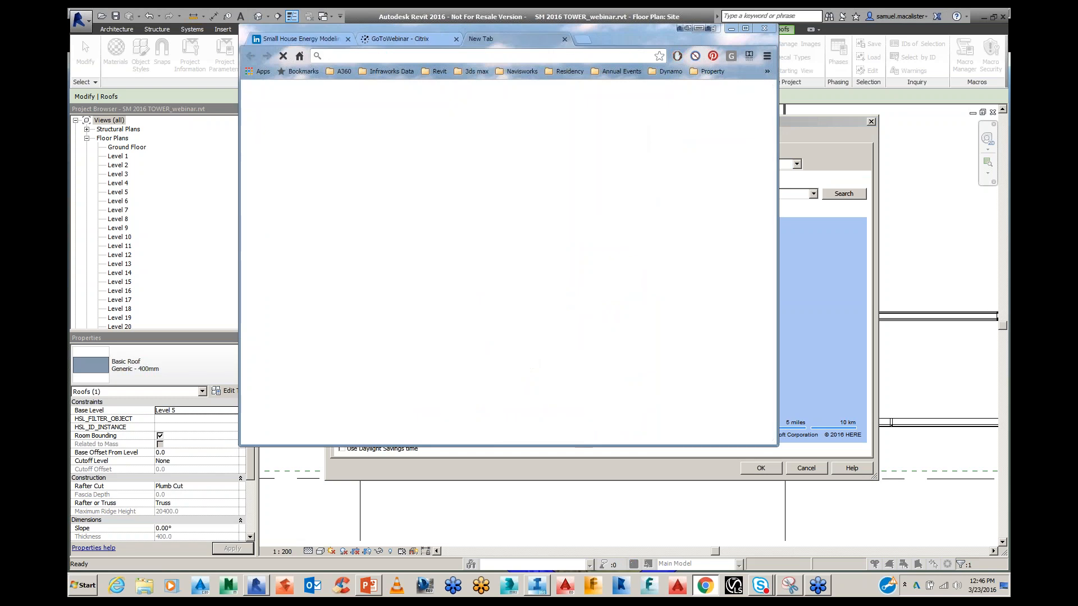
pyautogui.write('autodesk ')
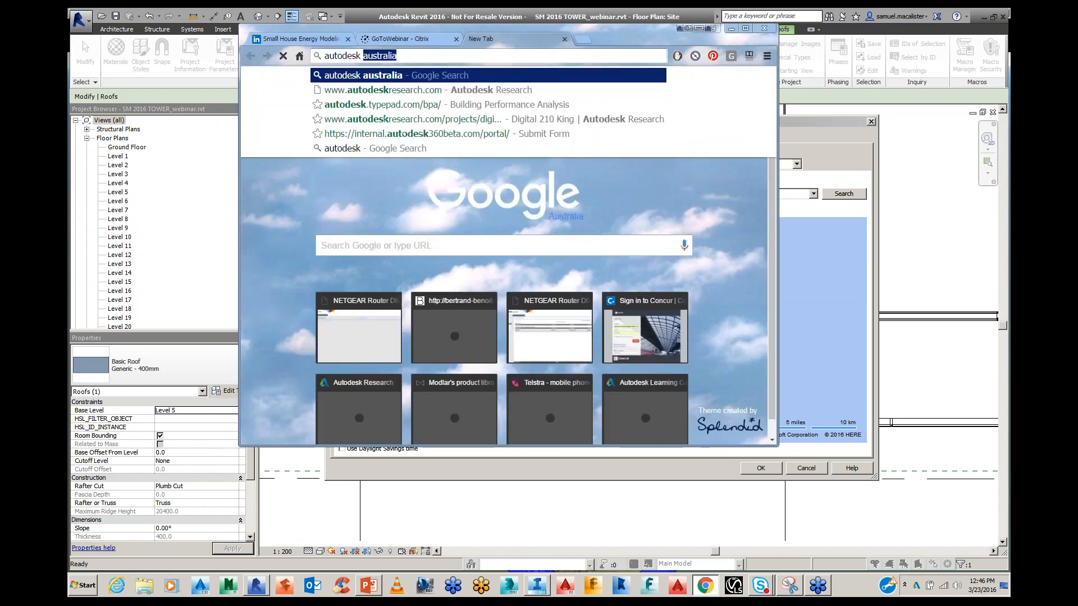
pyautogui.write('anz youtub')
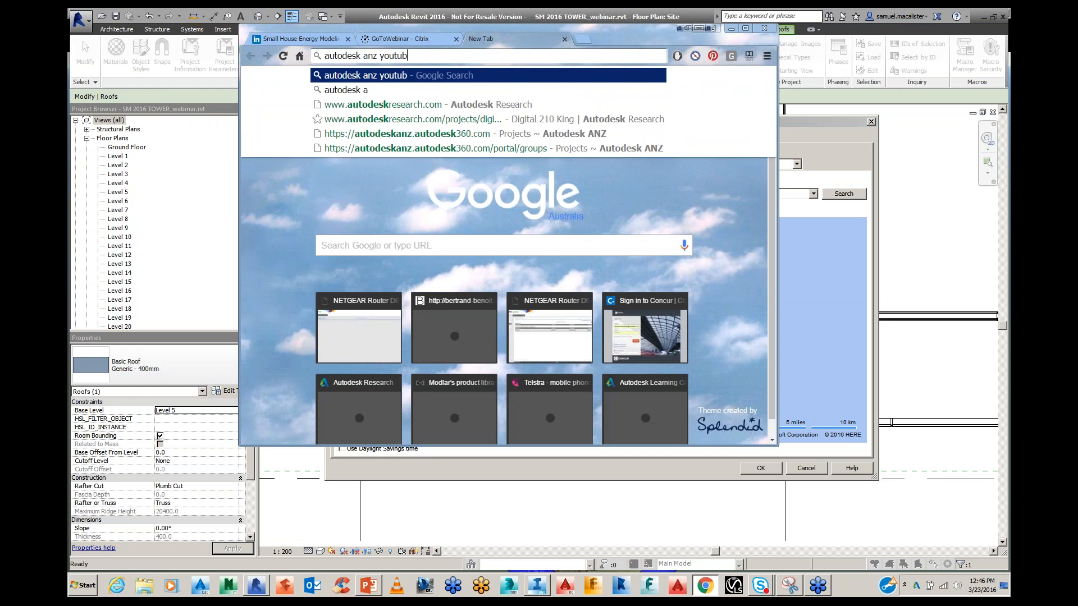
pyautogui.write('e')
pyautogui.press('Return')
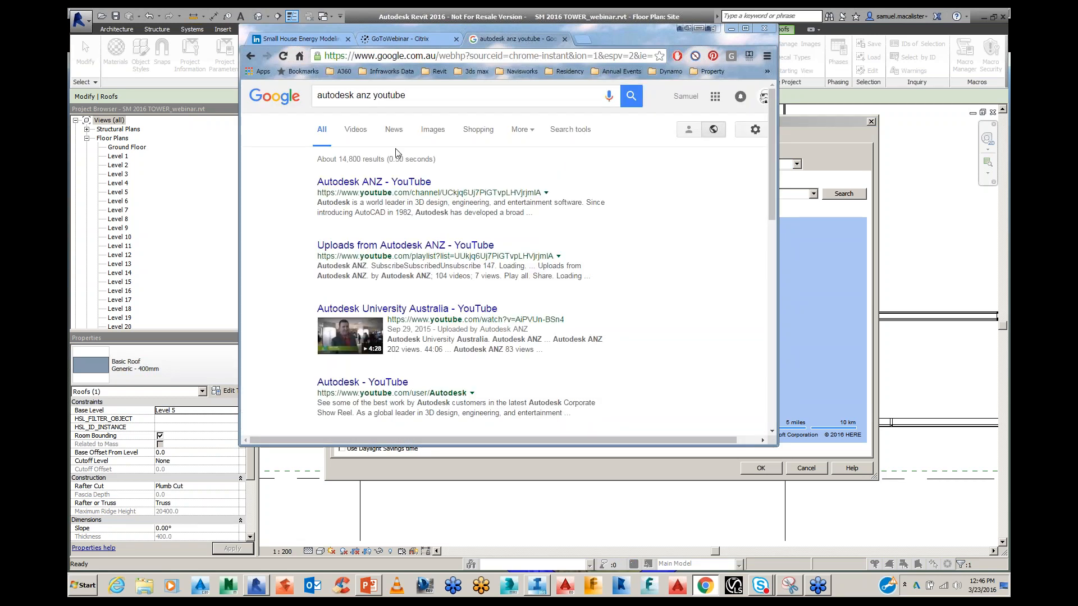
pyautogui.click(374, 182)
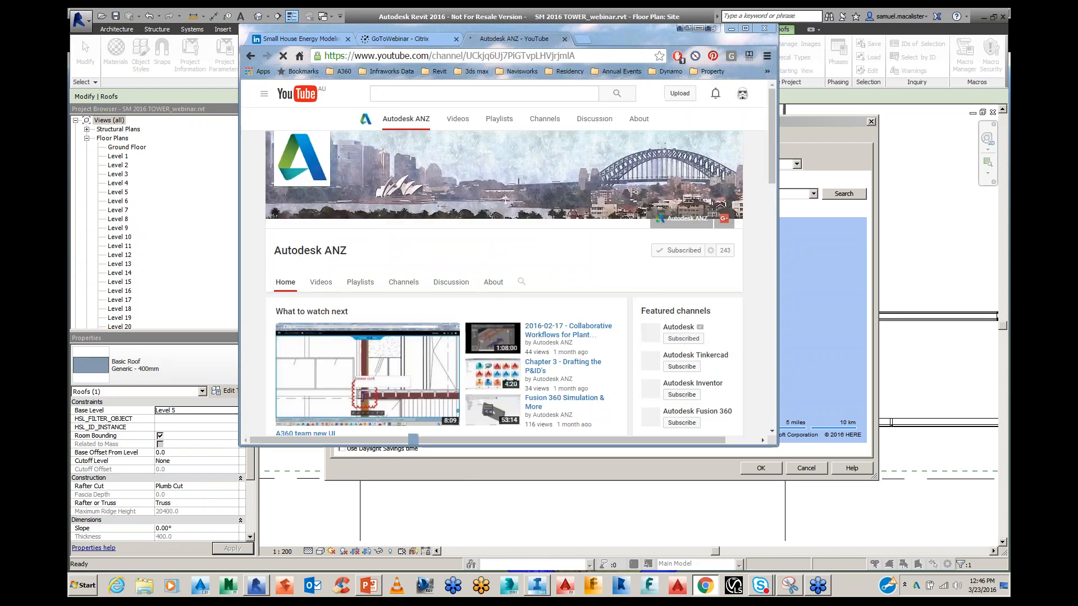
# Step: Maximize the browser window and look through the Autodesk ANZ channel's uploaded videos, loading more of the older ones
pyautogui.click(745, 29)
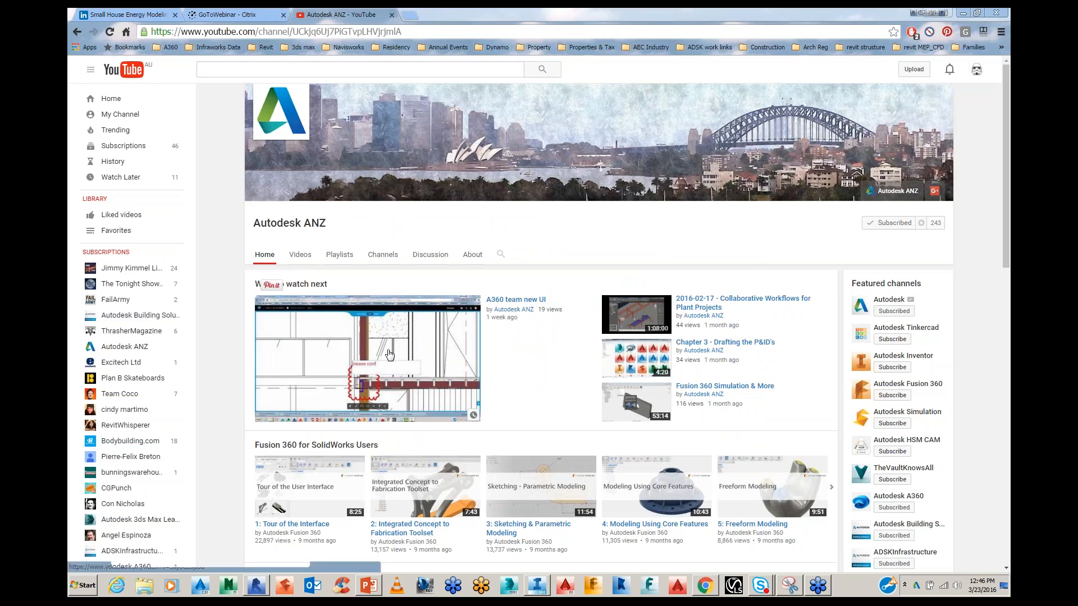
pyautogui.click(312, 257)
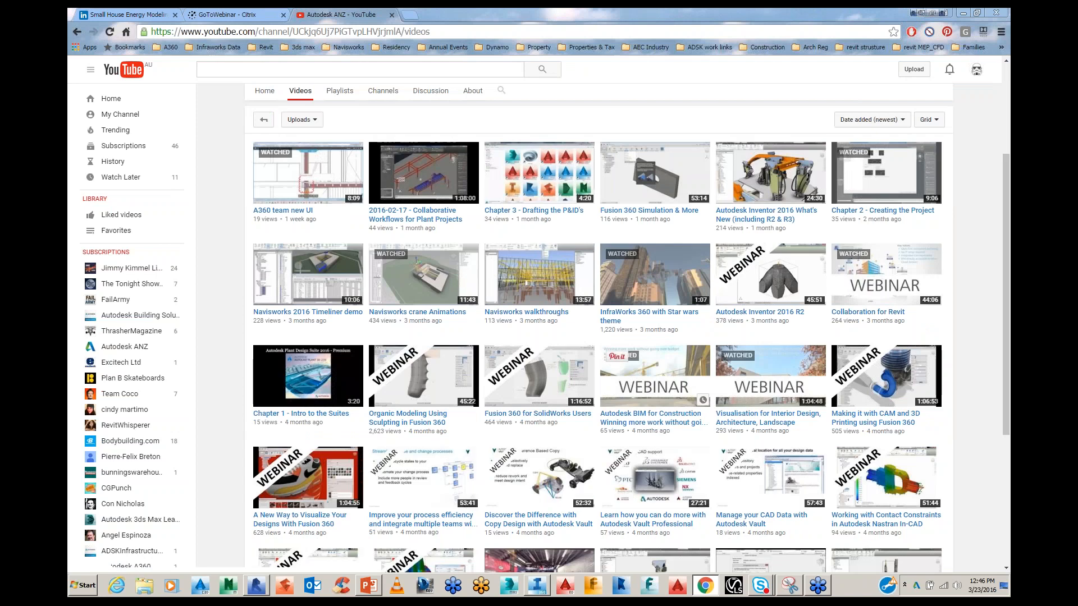
pyautogui.scroll(-1, 257, 301)
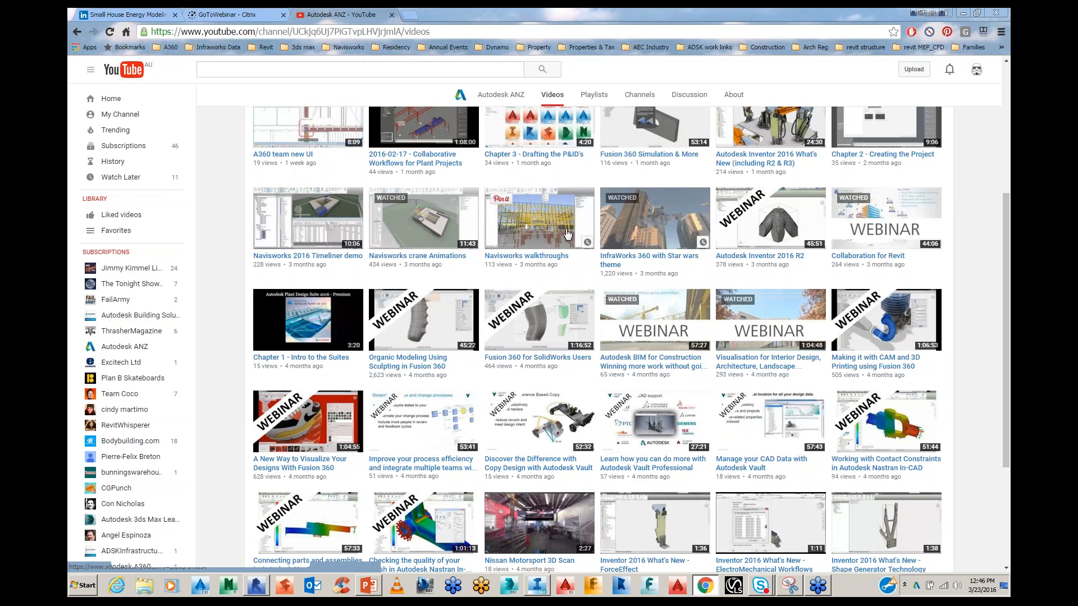
pyautogui.scroll(-3, 567, 234)
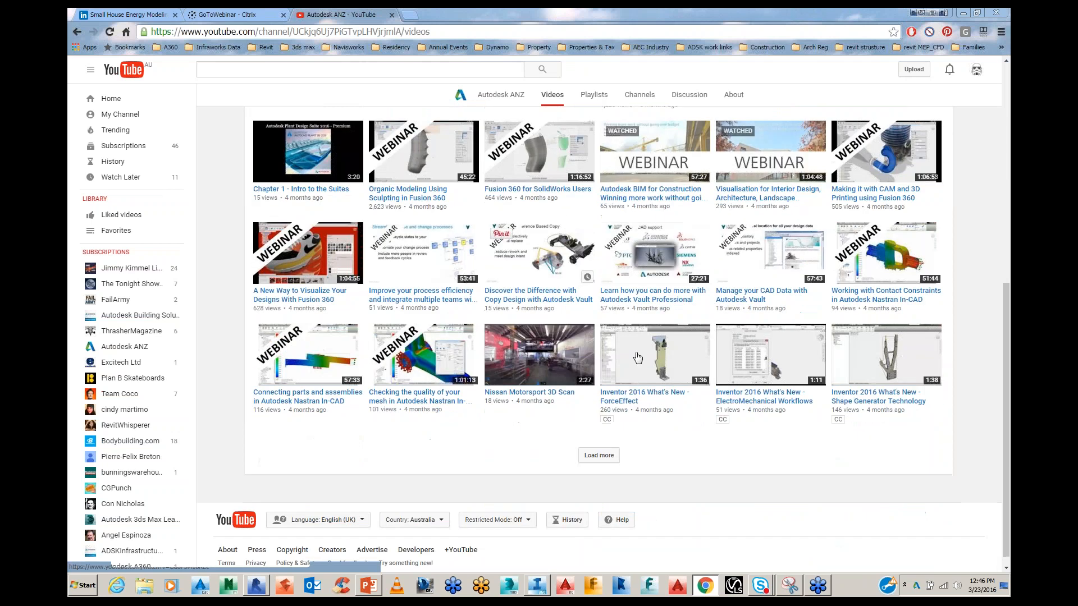
pyautogui.click(599, 455)
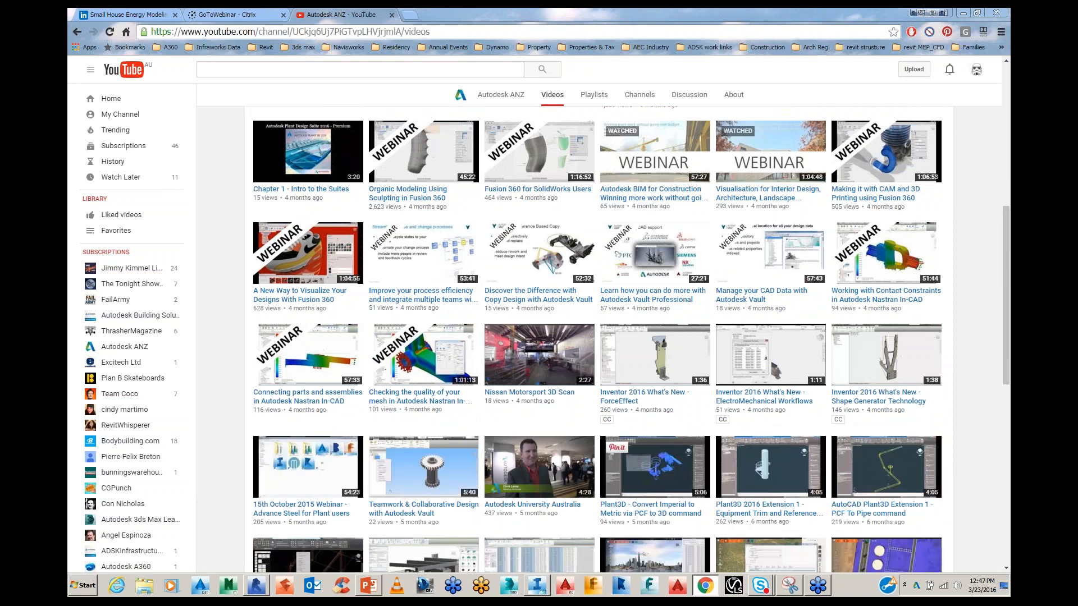
pyautogui.scroll(-2, 651, 461)
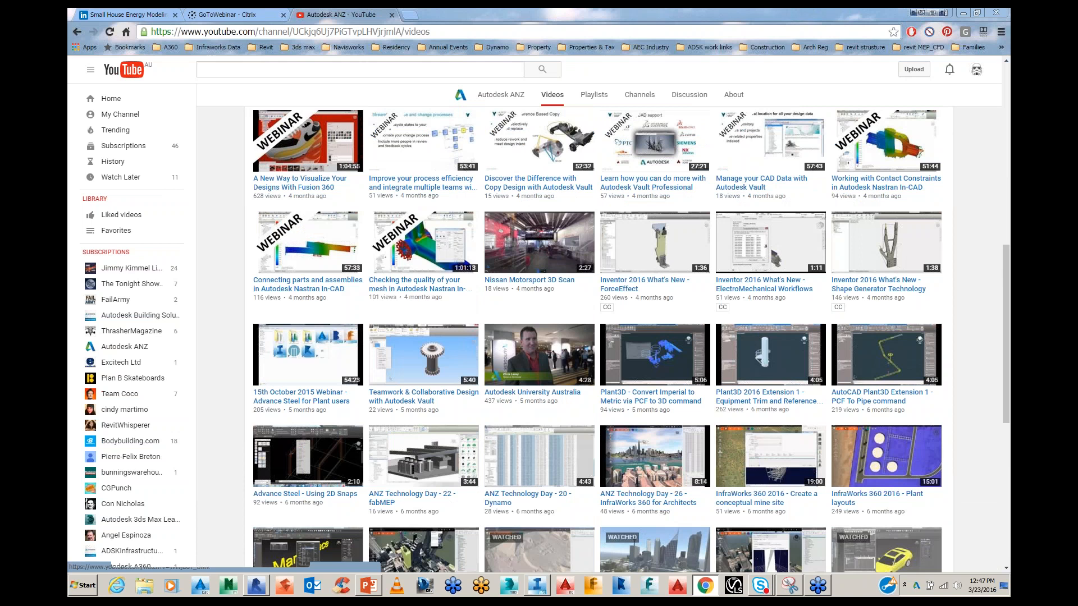
pyautogui.scroll(-4, 654, 336)
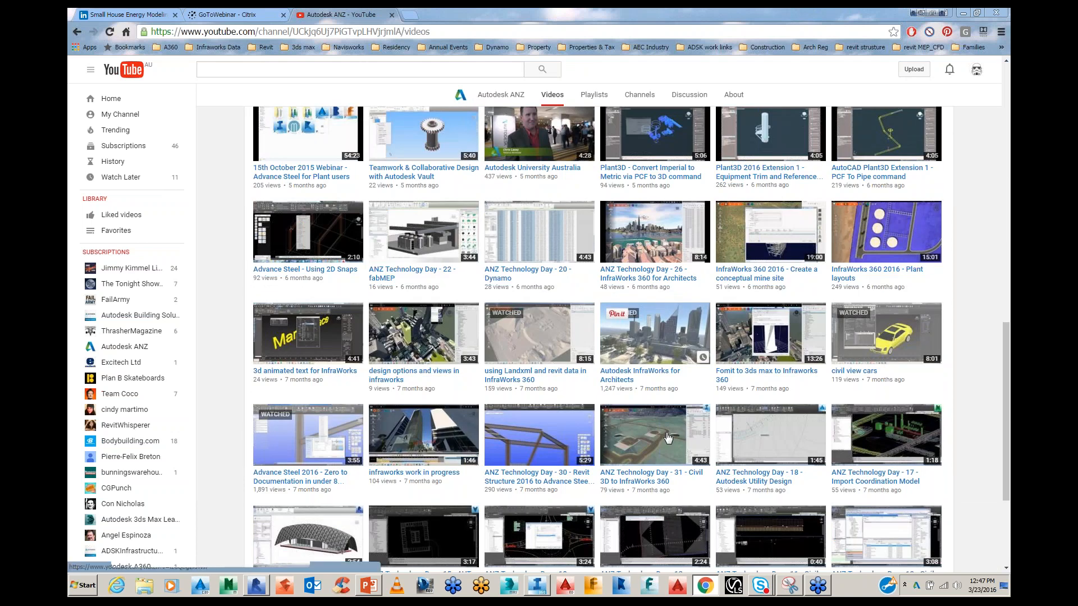
pyautogui.scroll(-1, 763, 445)
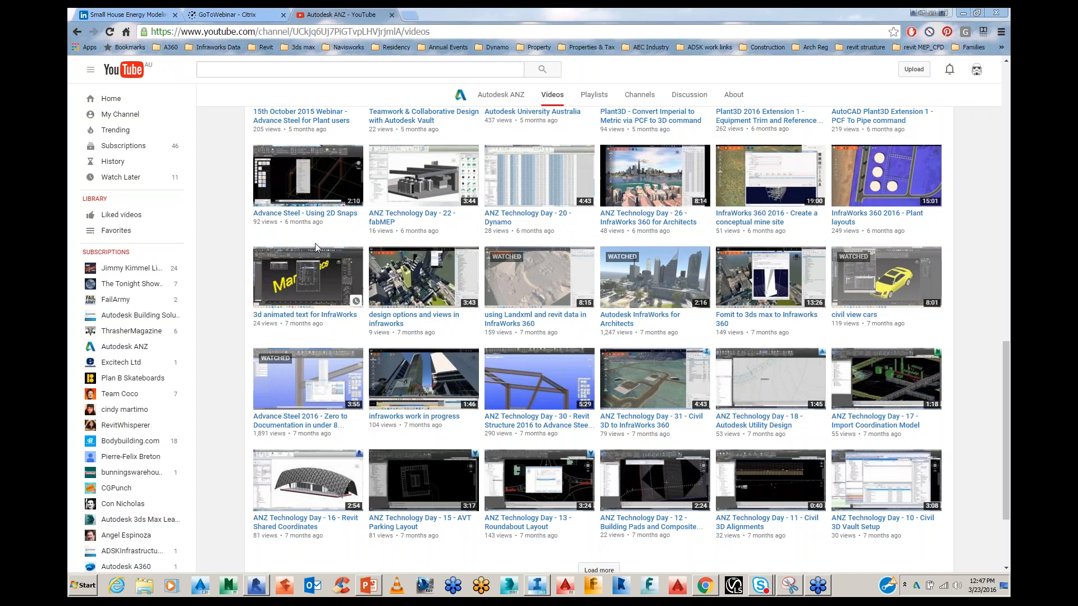
# Step: Return to InfraWorks 360, reposition the Model Properties dialog and bring up the list of coordinate systems for the UCS
pyautogui.click(534, 587)
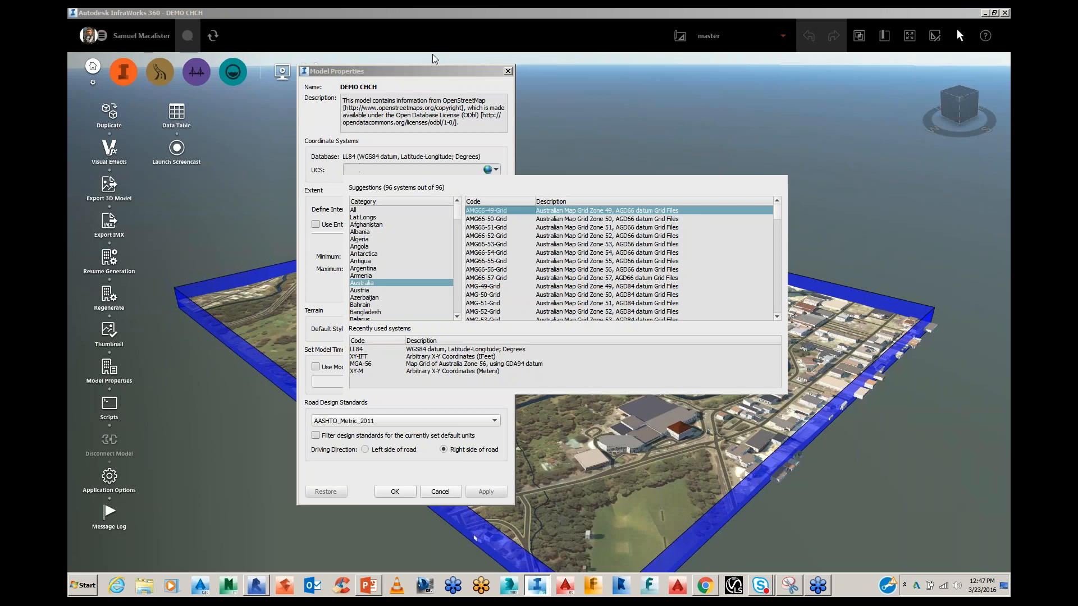
pyautogui.moveTo(427, 70); pyautogui.dragTo(464, 73)
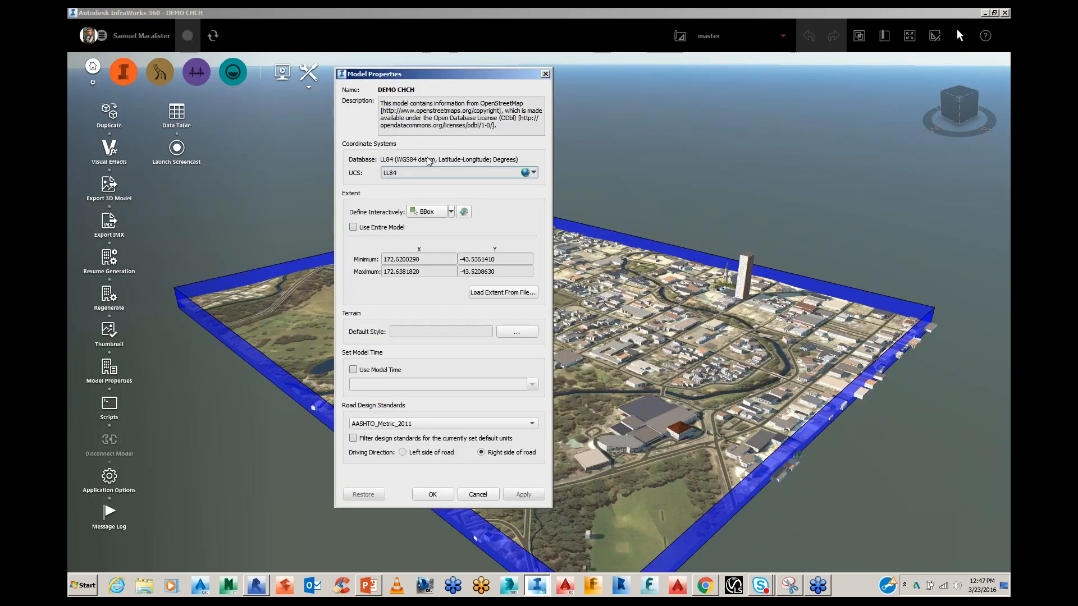
pyautogui.click(526, 173)
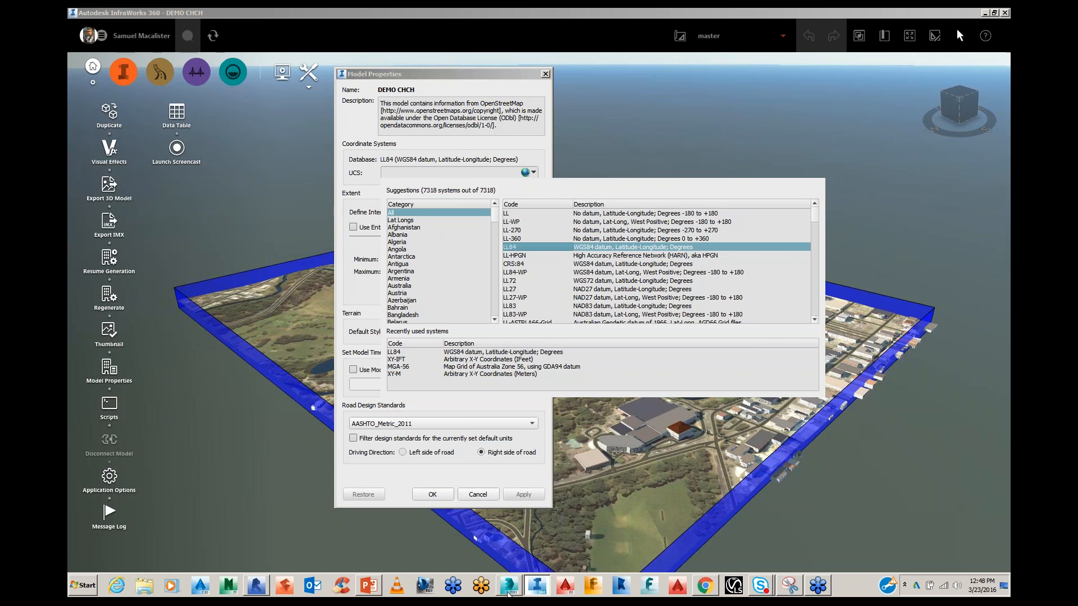
# Step: Switch to Chrome, search for "landgate map viewer" in a new tab and open Landgate's Map Viewer page, dismissing the browser notice
pyautogui.click(709, 589)
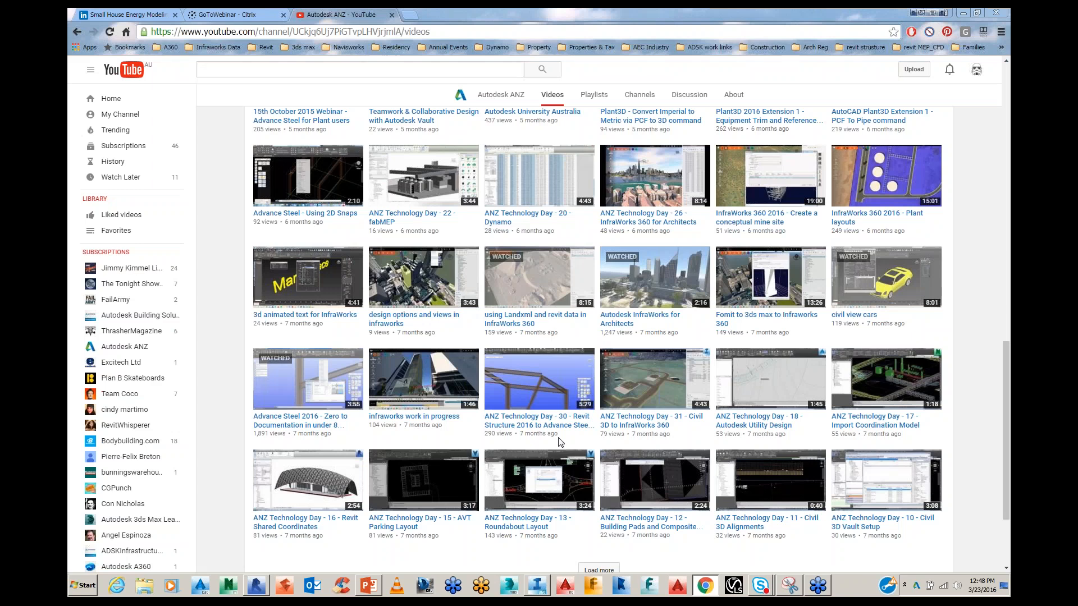
pyautogui.click(410, 19)
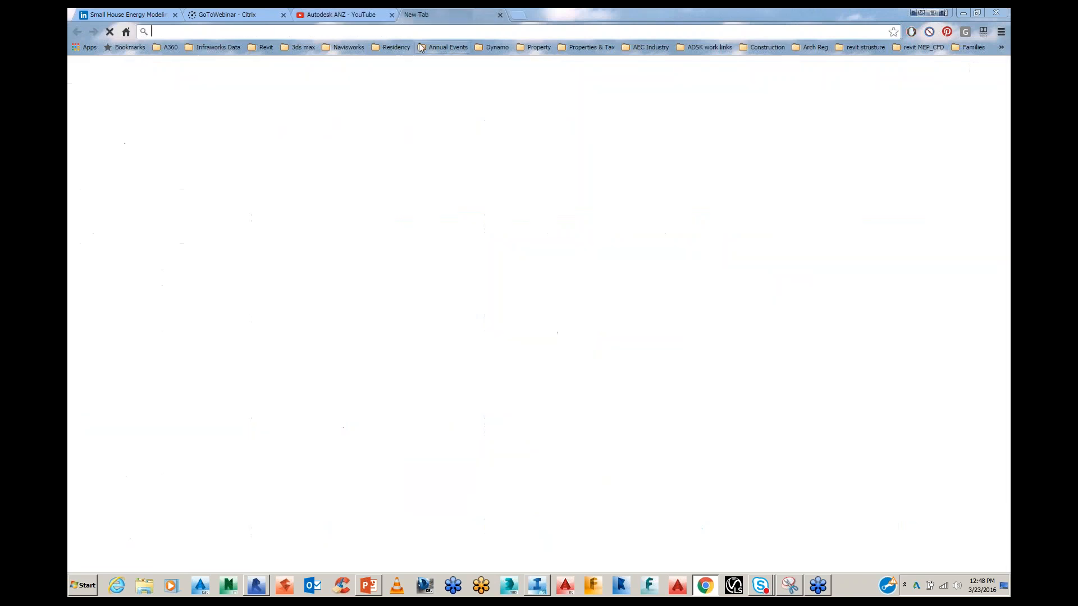
pyautogui.write('lan')
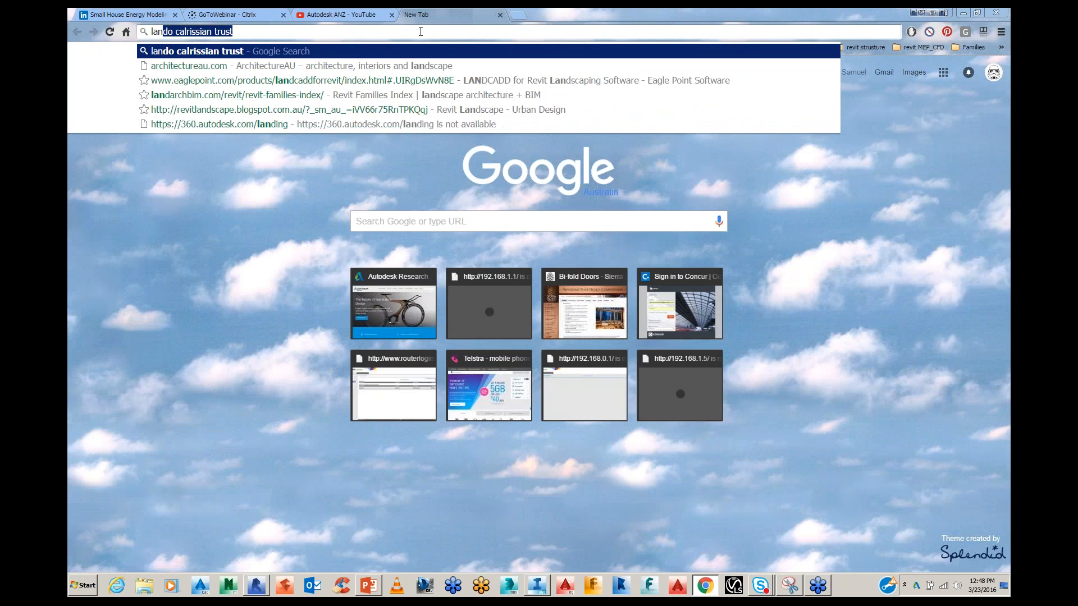
pyautogui.write('dgate')
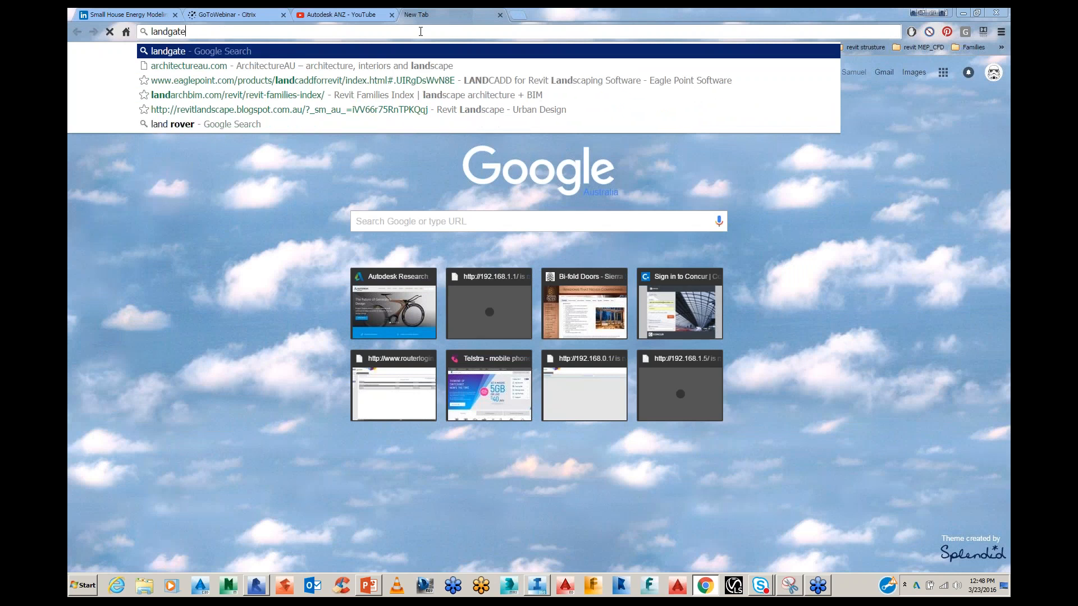
pyautogui.click(263, 65)
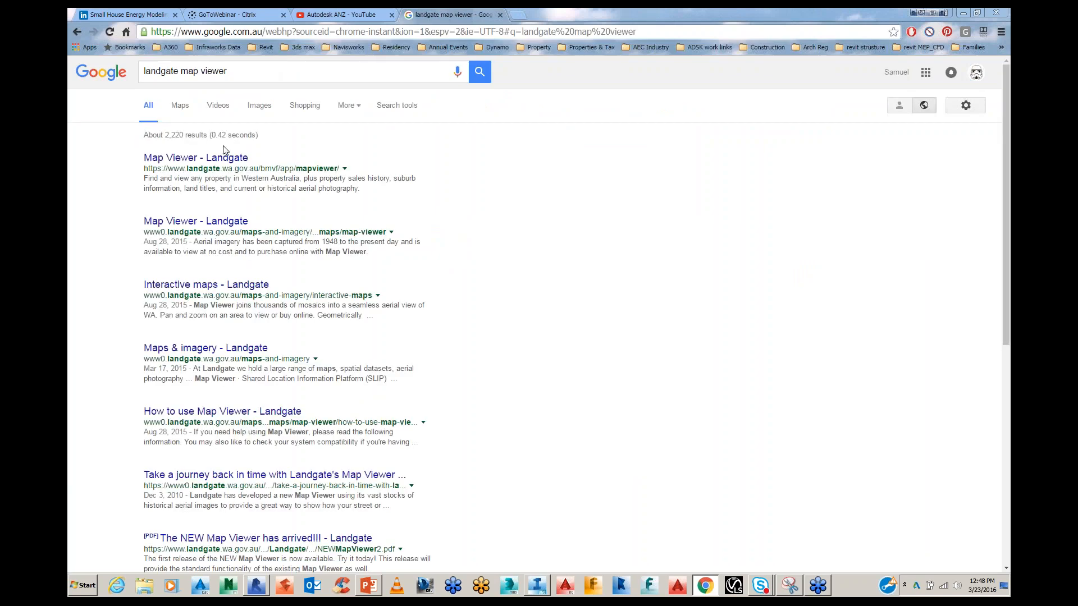
pyautogui.click(224, 162)
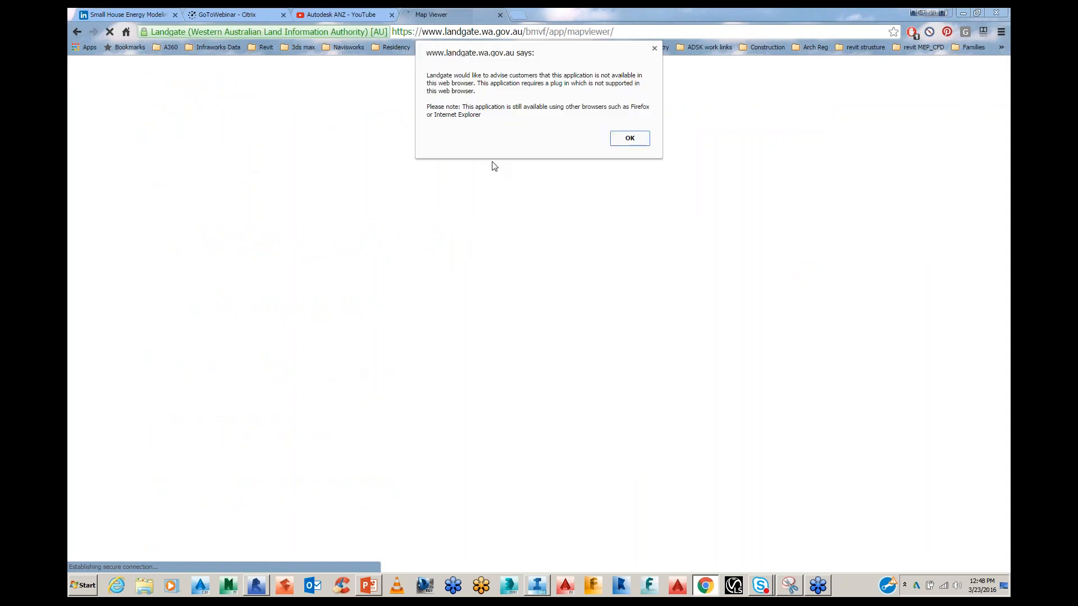
pyautogui.click(631, 141)
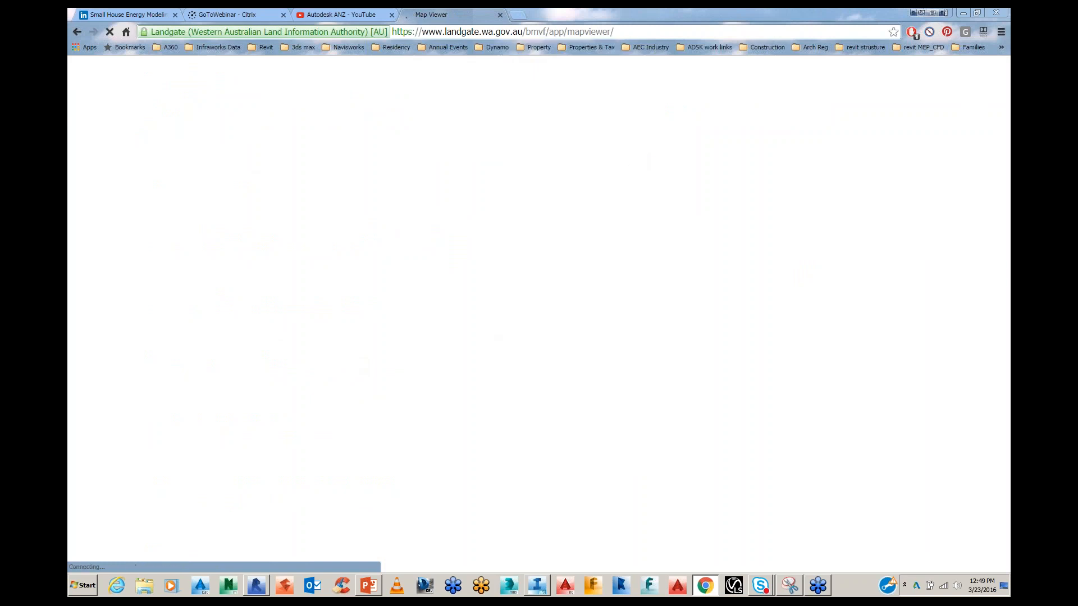
# Step: Switch to the PowerPoint presentation and highlight the presenter's e-mail address on the title slide
pyautogui.hotkey('alt', 'Tab')
pyautogui.hotkey('alt', 'Tab')
pyautogui.hotkey('alt', 'Tab')
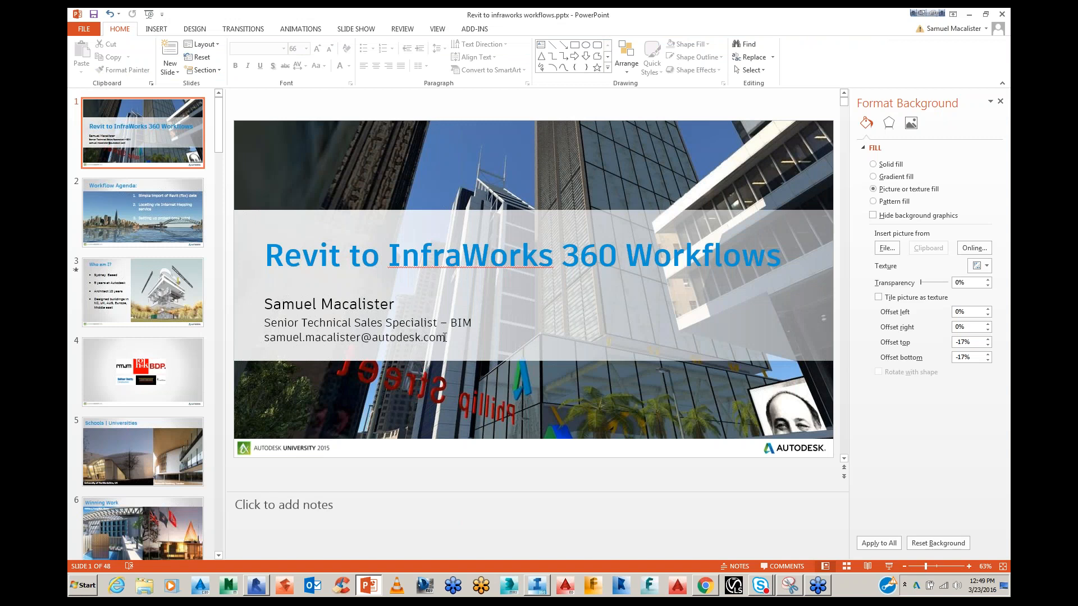
pyautogui.click(445, 337)
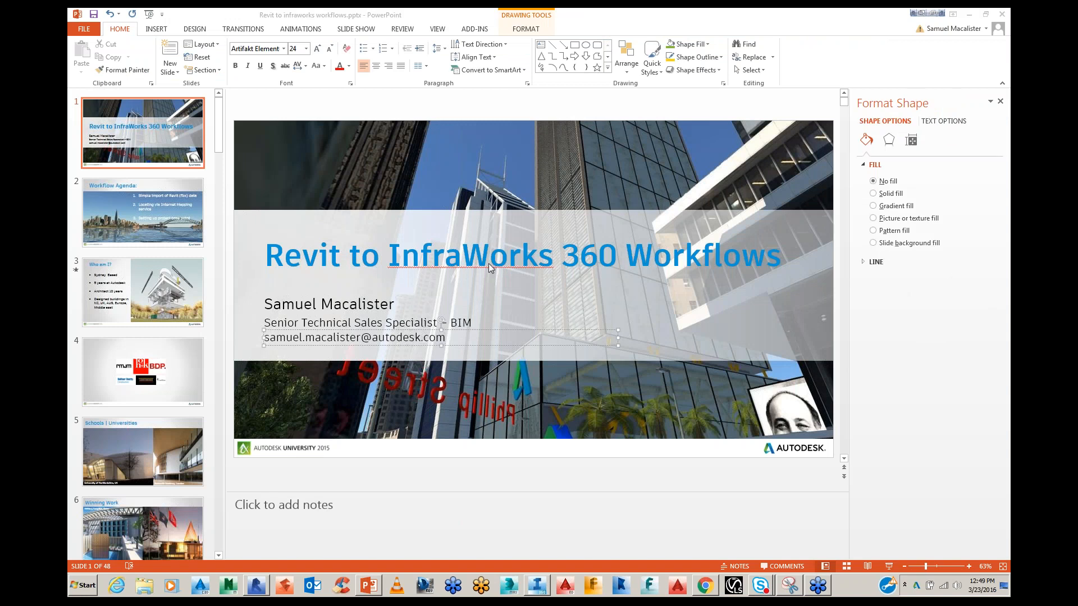
pyautogui.click(445, 337)
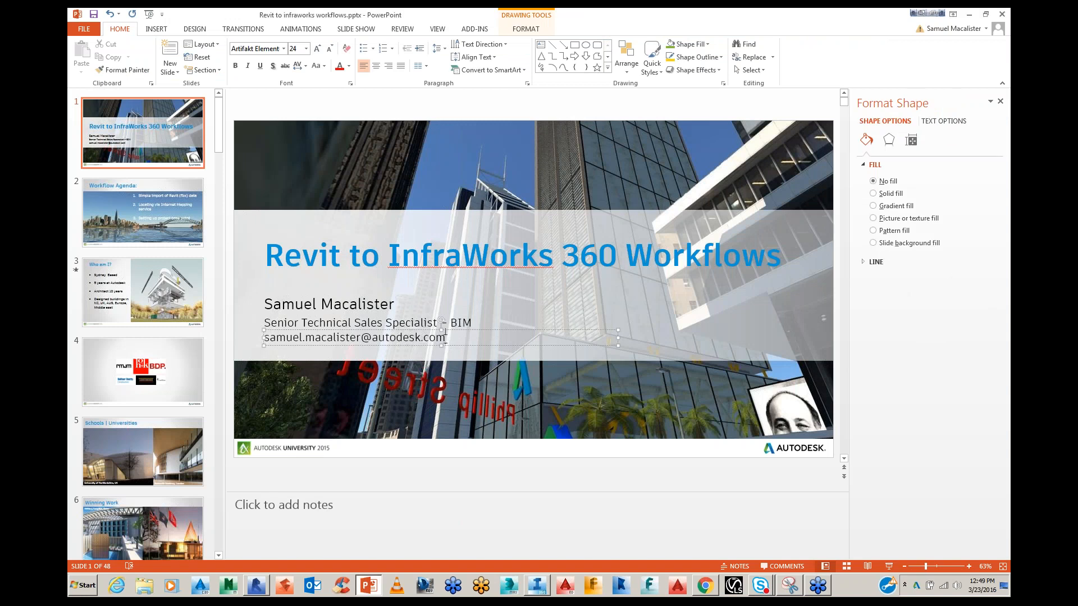
pyautogui.tripleClick(338, 337)
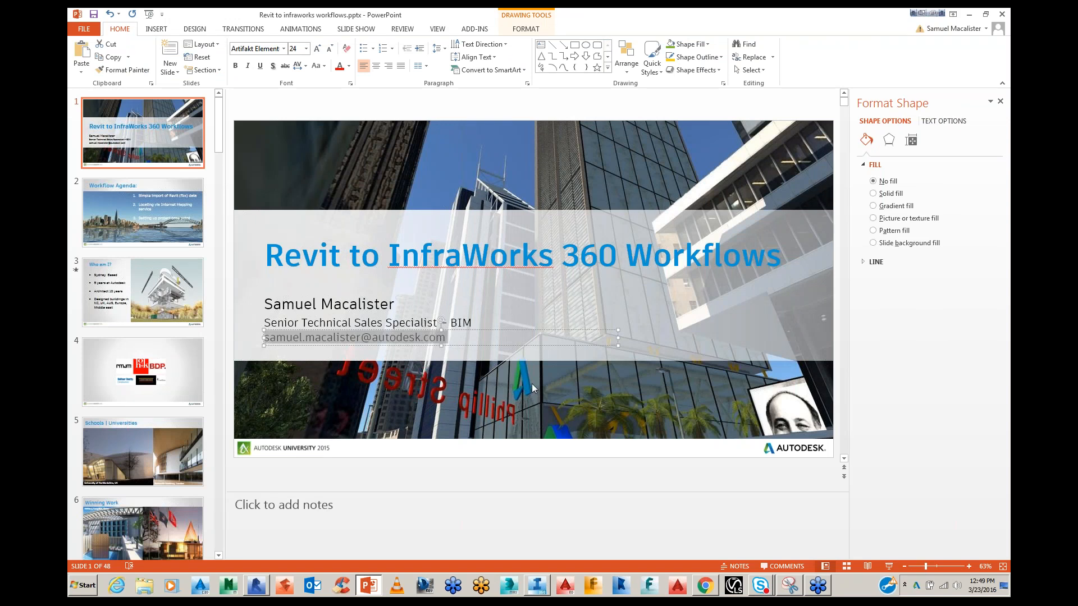
# Step: Check the Landgate page in Chrome, return to PowerPoint, clear the text selection and start the slide show from the title slide
pyautogui.hotkey('alt', 'Tab')
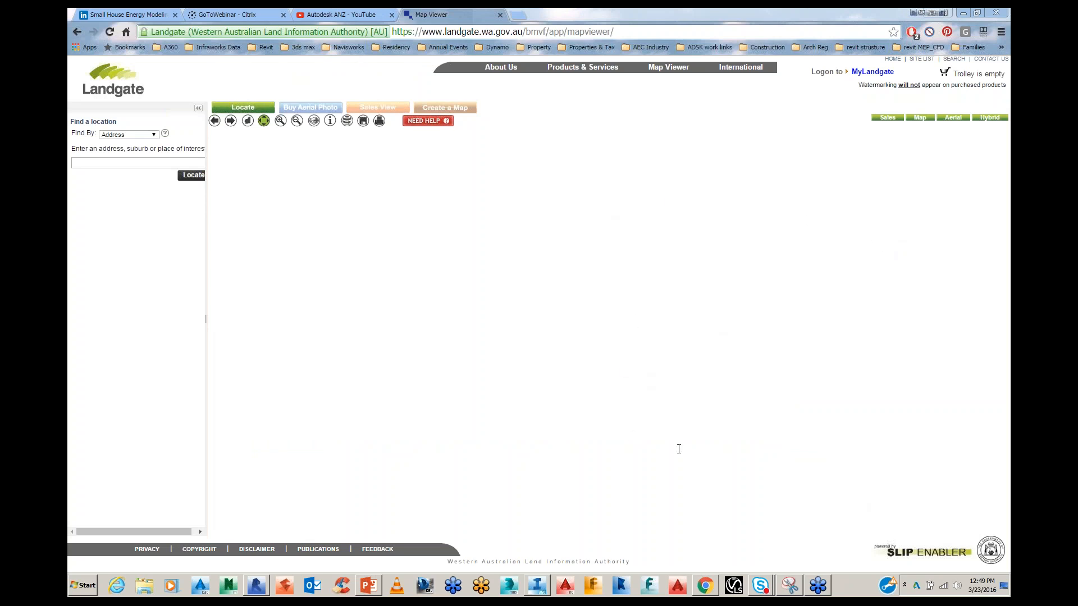
pyautogui.hotkey('alt', 'Tab')
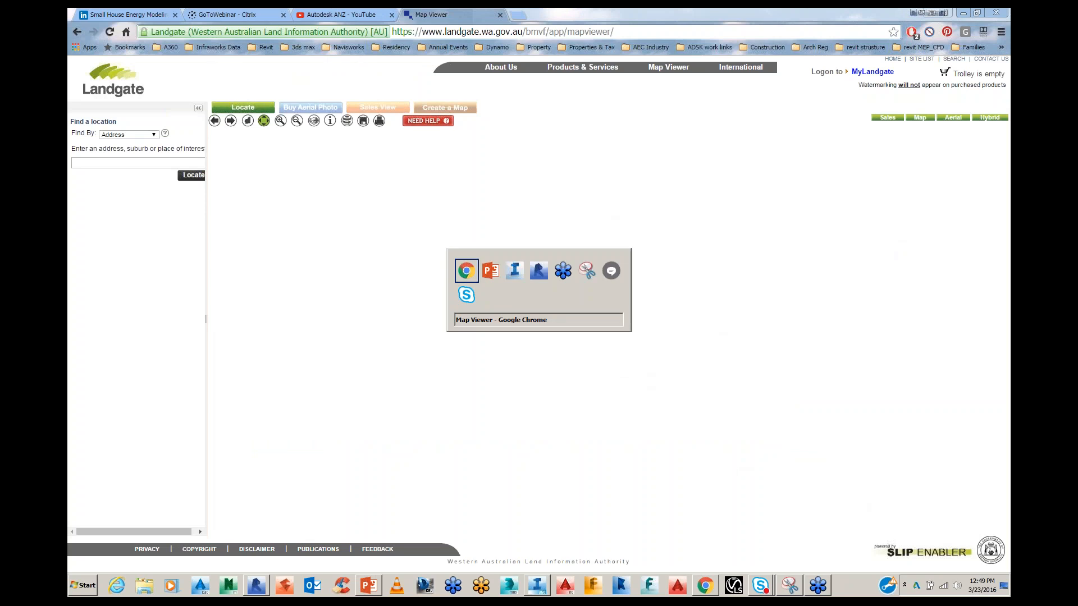
pyautogui.hotkey('alt', 'Tab')
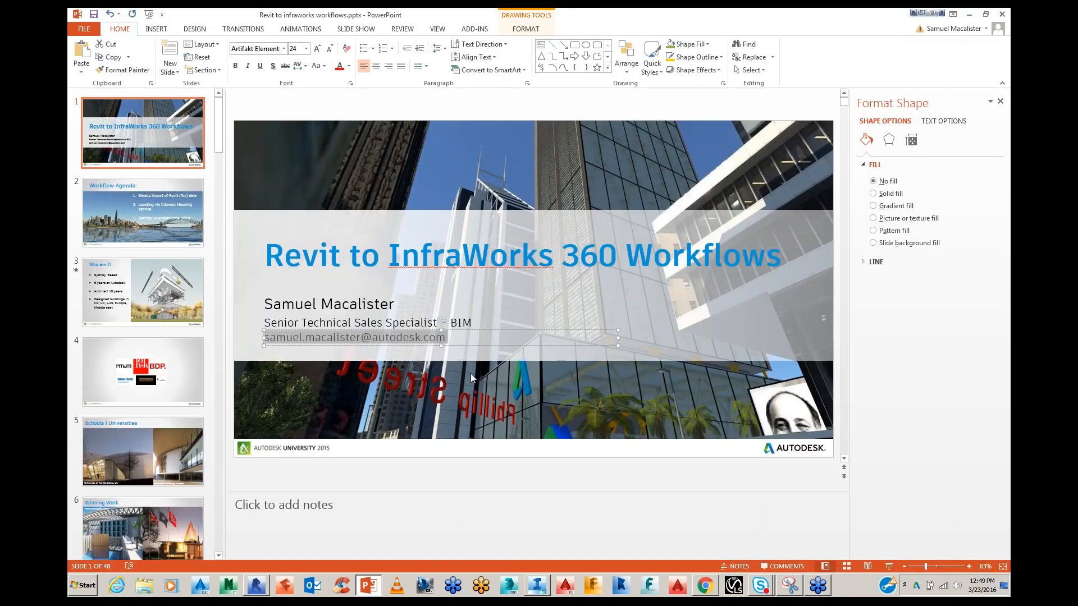
pyautogui.click(471, 376)
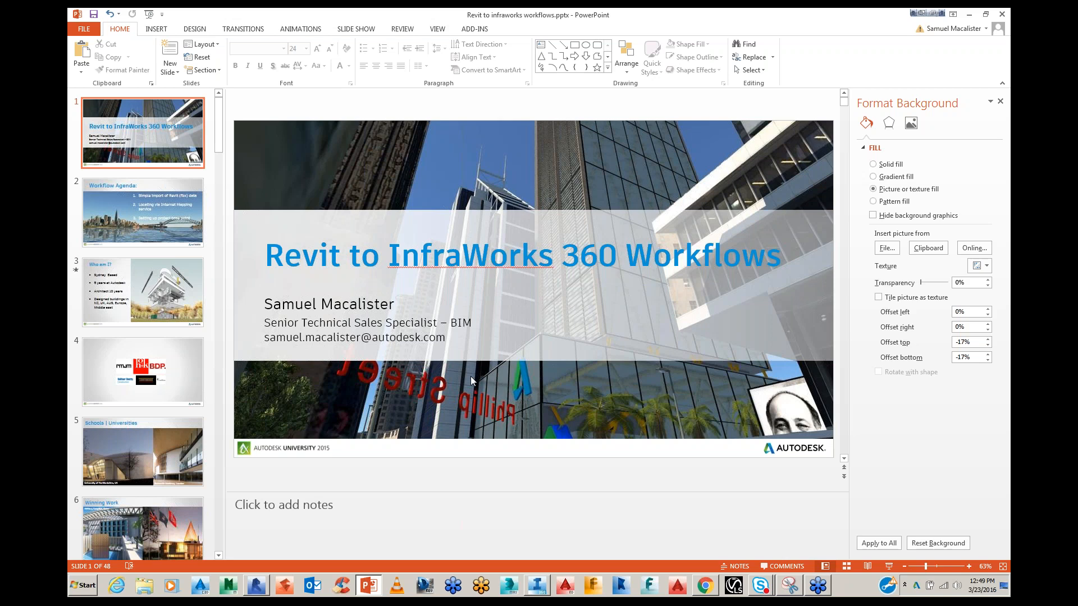
pyautogui.press('F5')
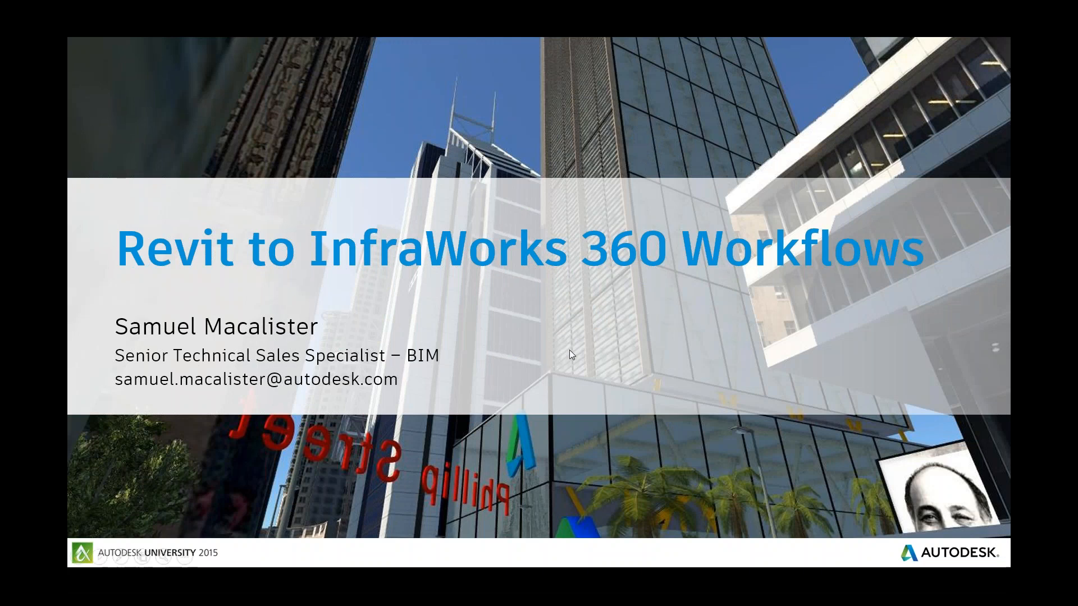
# Step: Return to Chrome and look through the Autodesk ANZ channel's videos again, loading more of the older uploads
pyautogui.hotkey('alt', 'Tab')
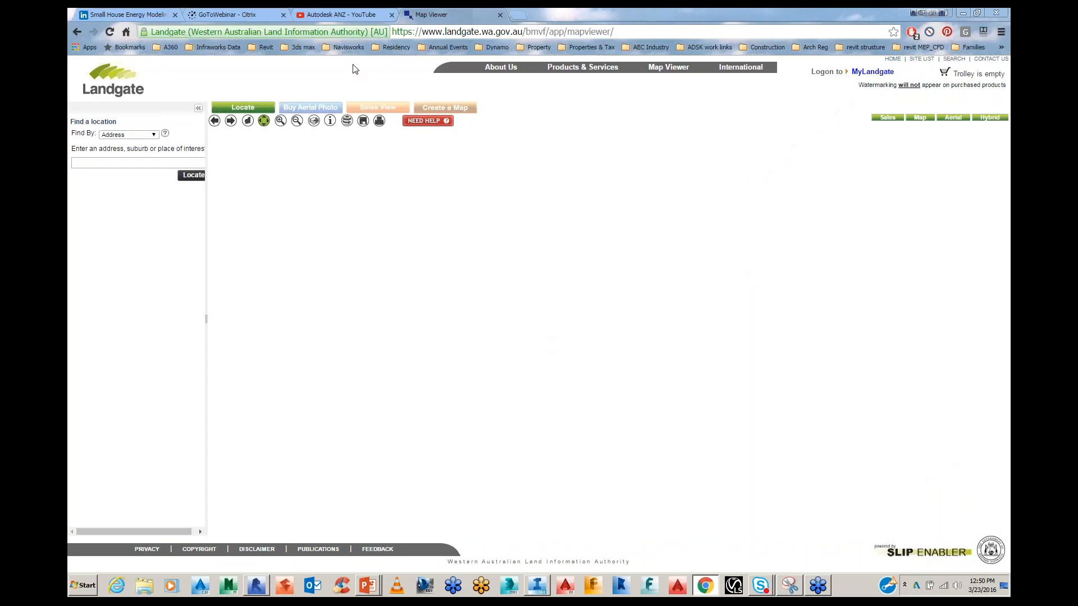
pyautogui.click(342, 14)
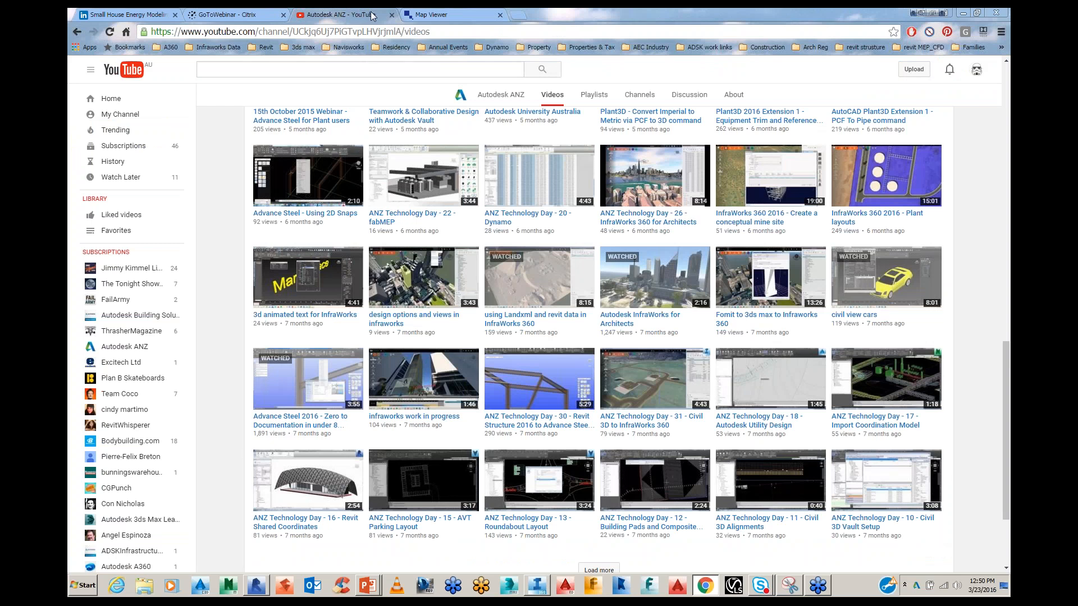
pyautogui.scroll(15, 234, 111)
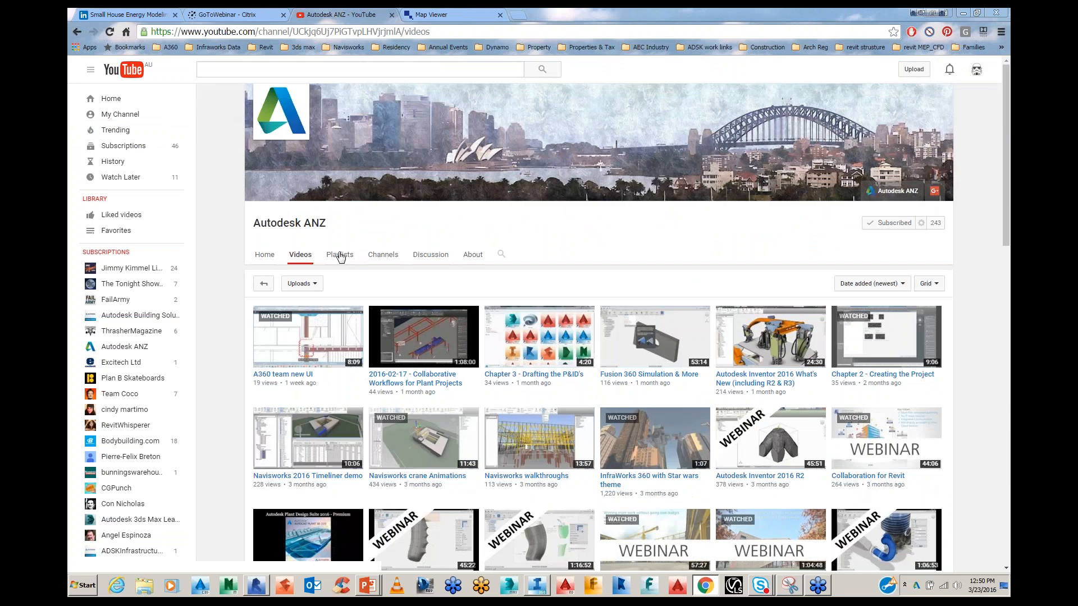
pyautogui.scroll(-15, 319, 346)
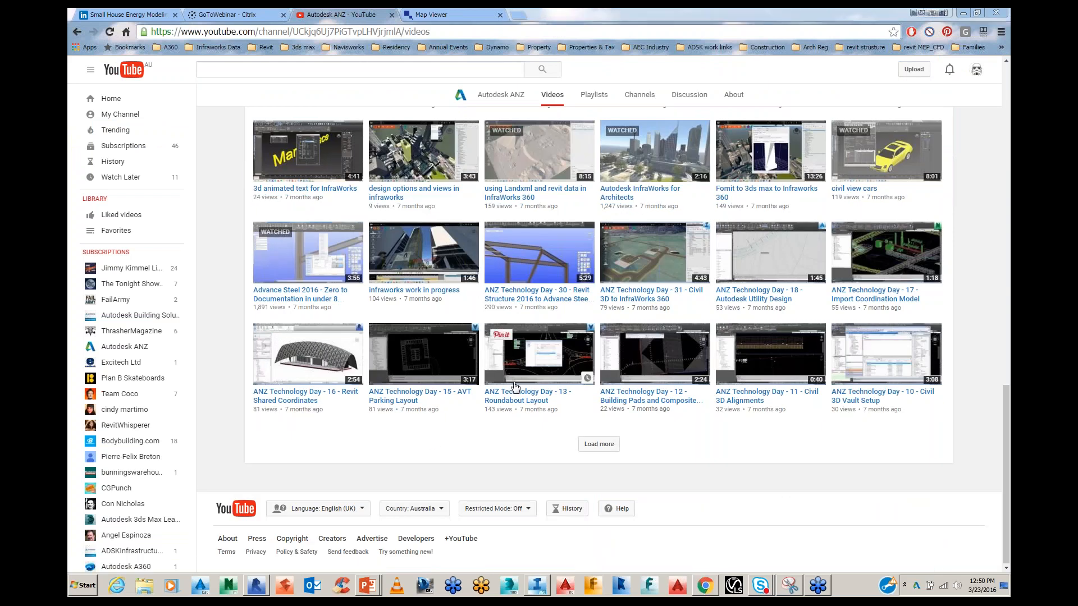
pyautogui.click(599, 444)
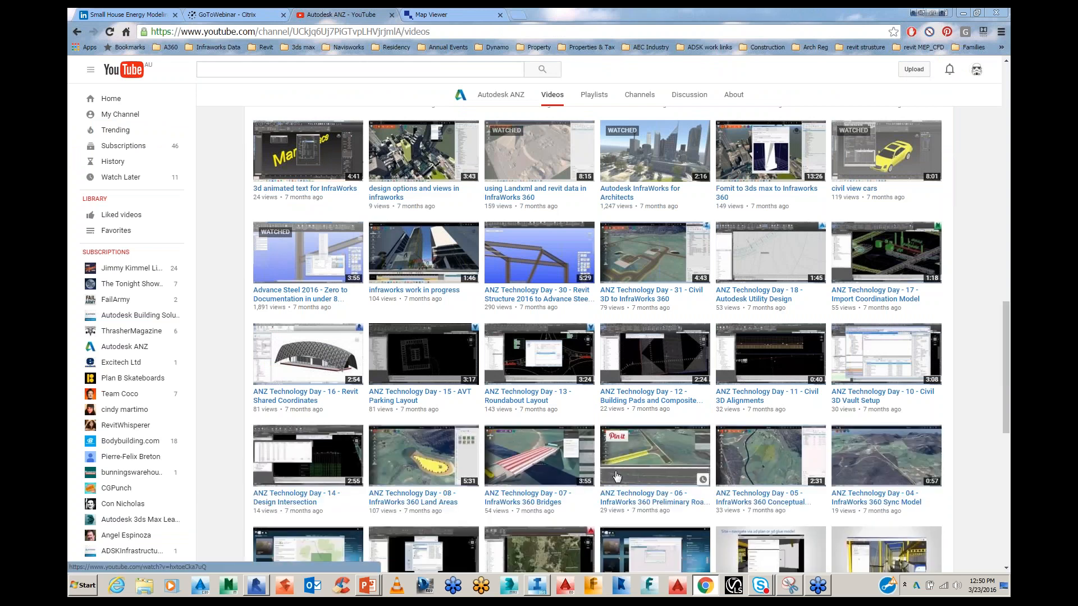
pyautogui.scroll(-4, 624, 466)
pyautogui.scroll(-3, 626, 463)
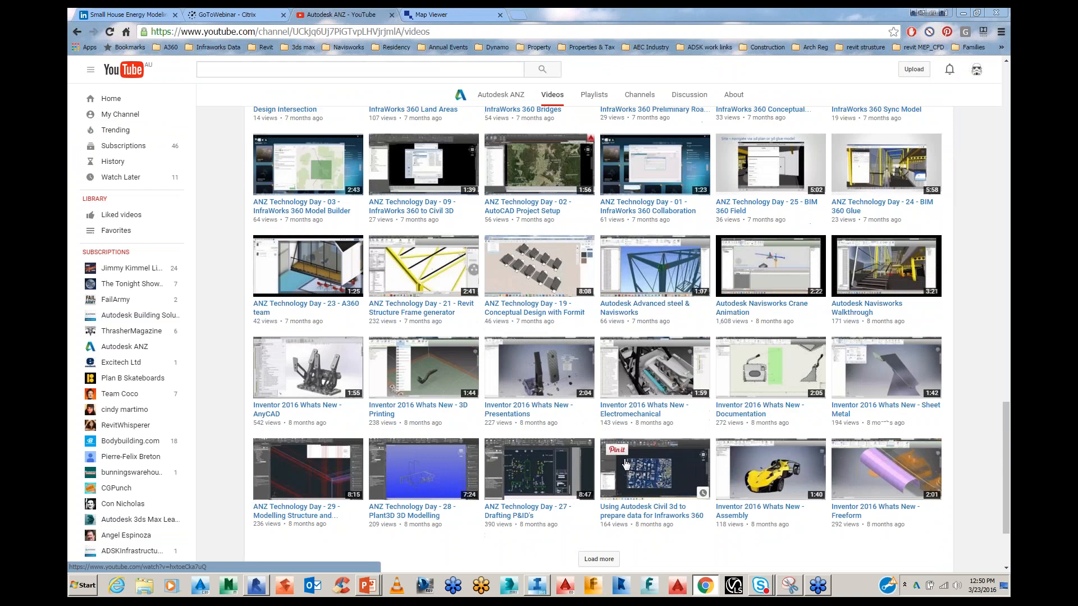